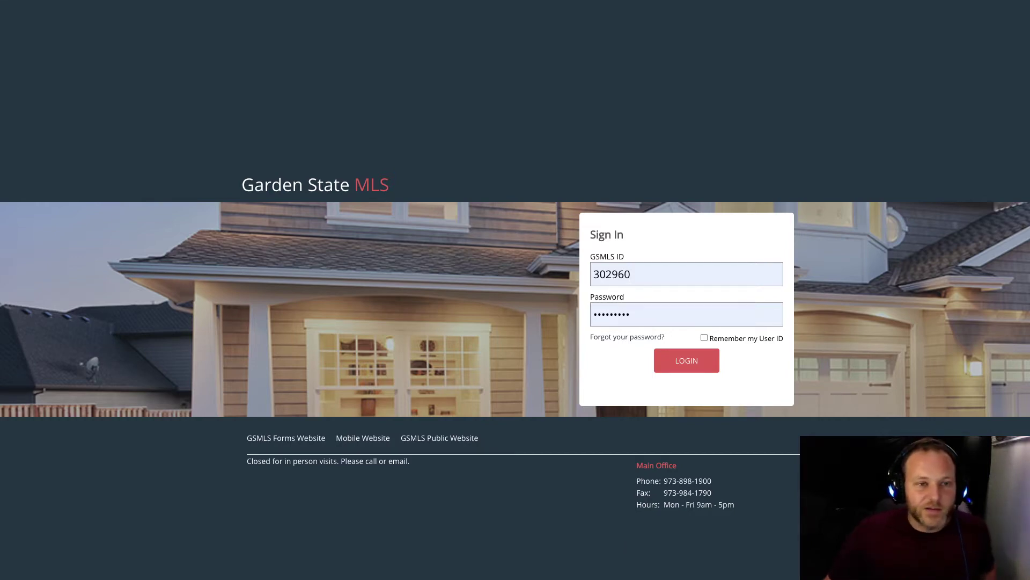
Dismiss the saved sign-in suggestions and log in to Garden State MLS
{"action": "left_click", "coordinate": [684, 277]}
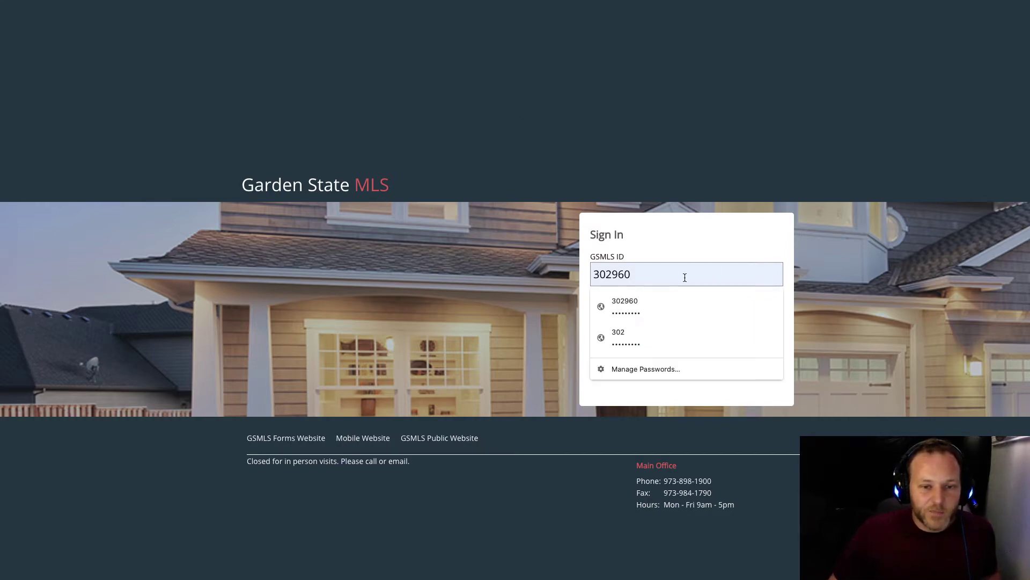
{"action": "key", "text": "Escape"}
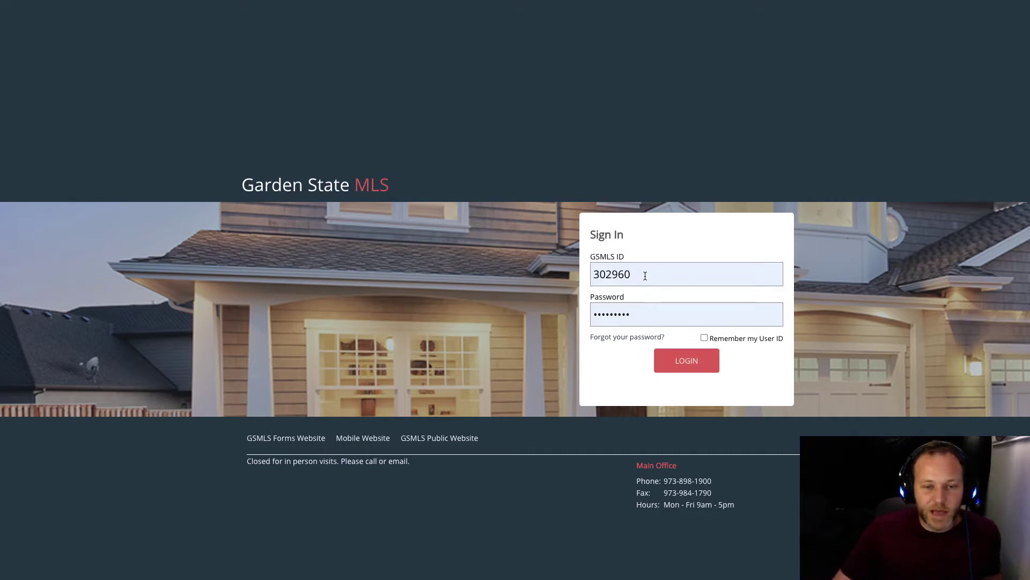
{"action": "left_click", "coordinate": [687, 362]}
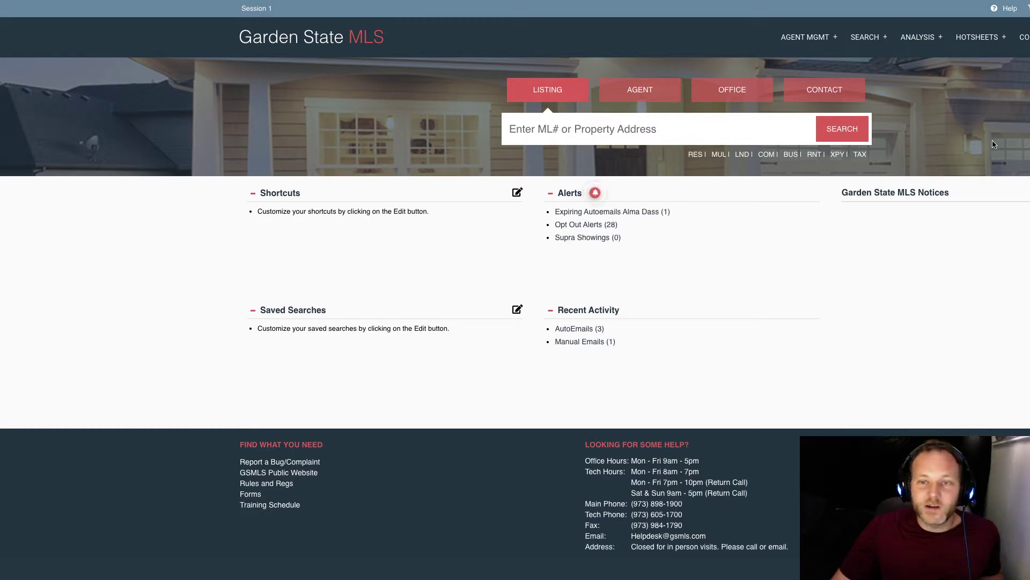
Open the residential (RES) Advanced Search page from the SEARCH menu
{"action": "left_click", "coordinate": [867, 40]}
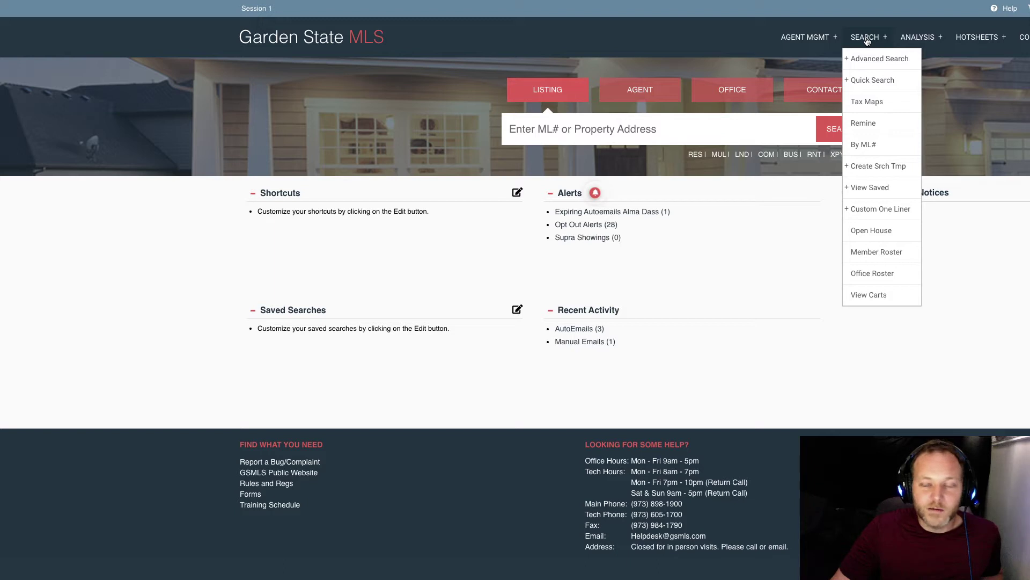
{"action": "left_click", "coordinate": [878, 55]}
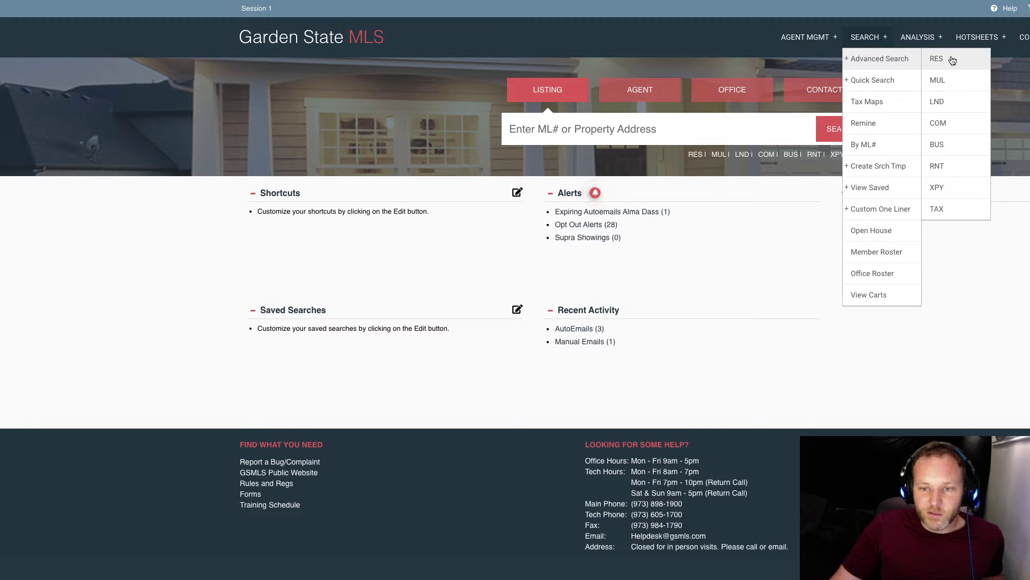
{"action": "left_click", "coordinate": [953, 61]}
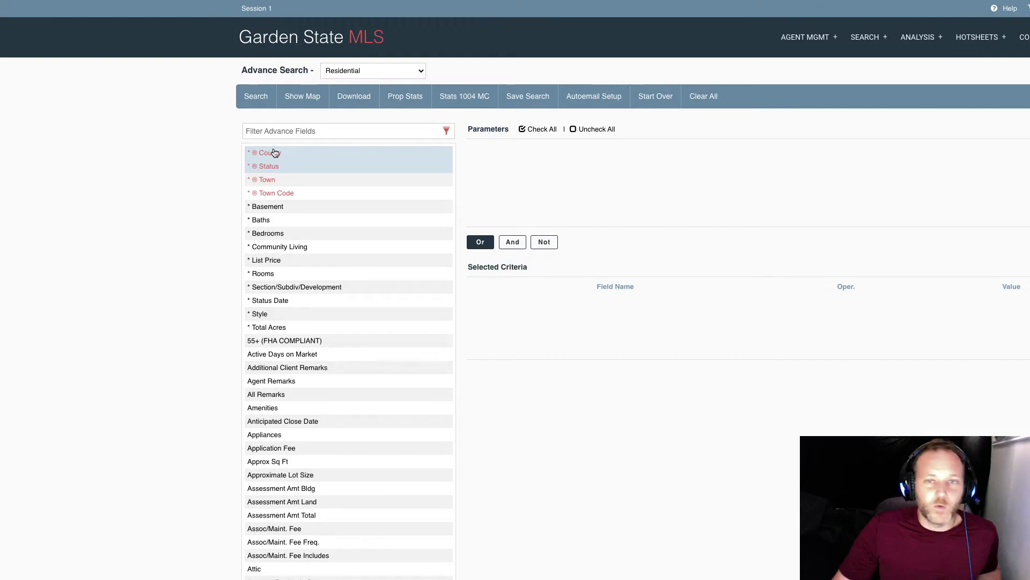
Add County 23 - Morris and check the Coming Soon and Active statuses
{"action": "left_click", "coordinate": [274, 153]}
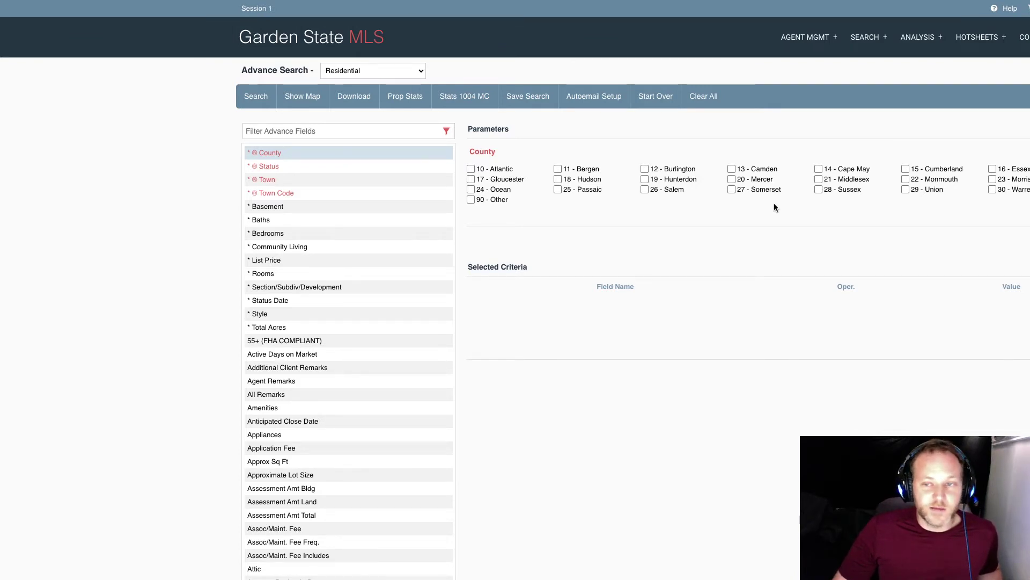
{"action": "left_click", "coordinate": [993, 179]}
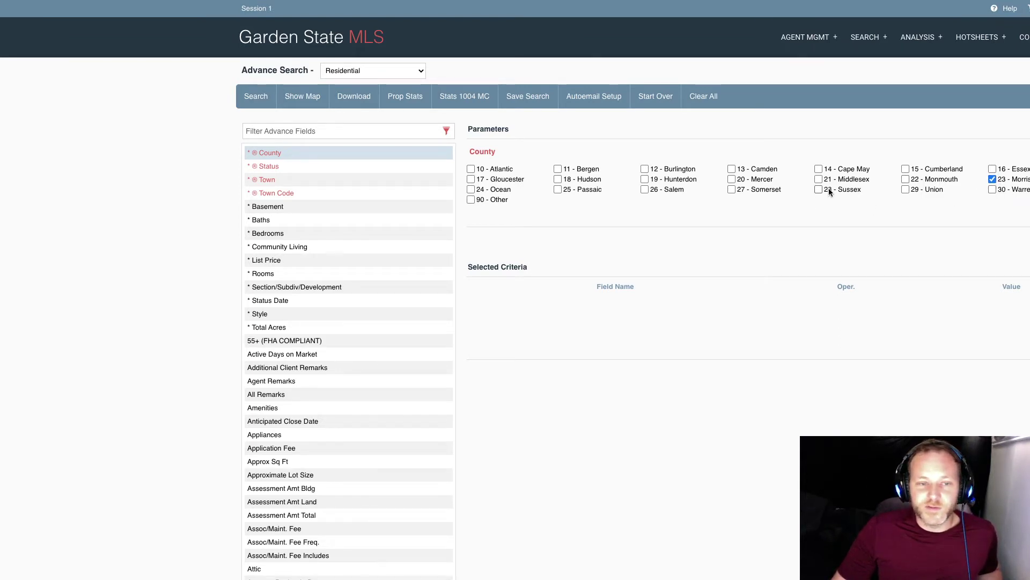
{"action": "left_click", "coordinate": [263, 168]}
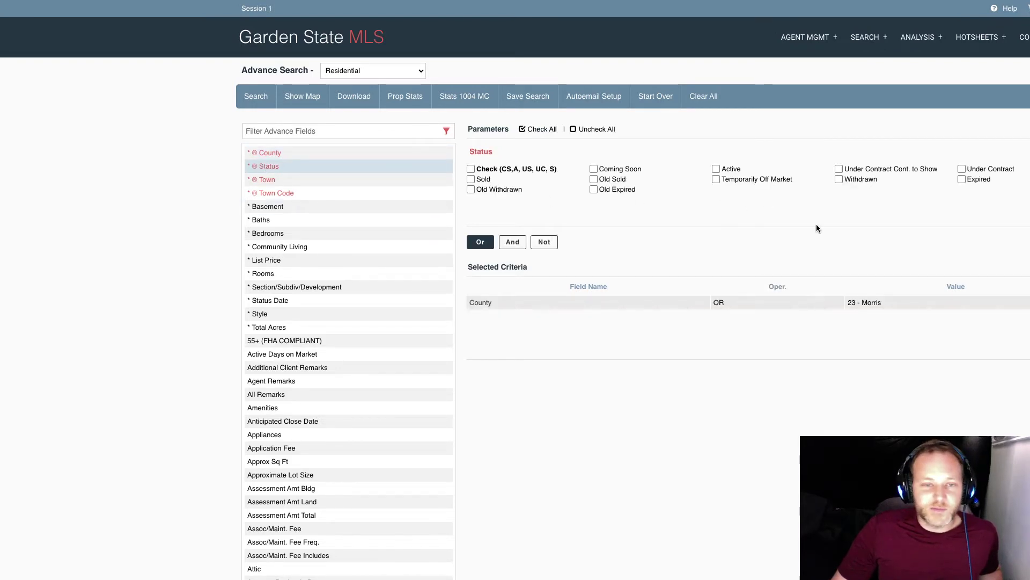
{"action": "left_click", "coordinate": [594, 170]}
{"action": "left_click", "coordinate": [716, 169]}
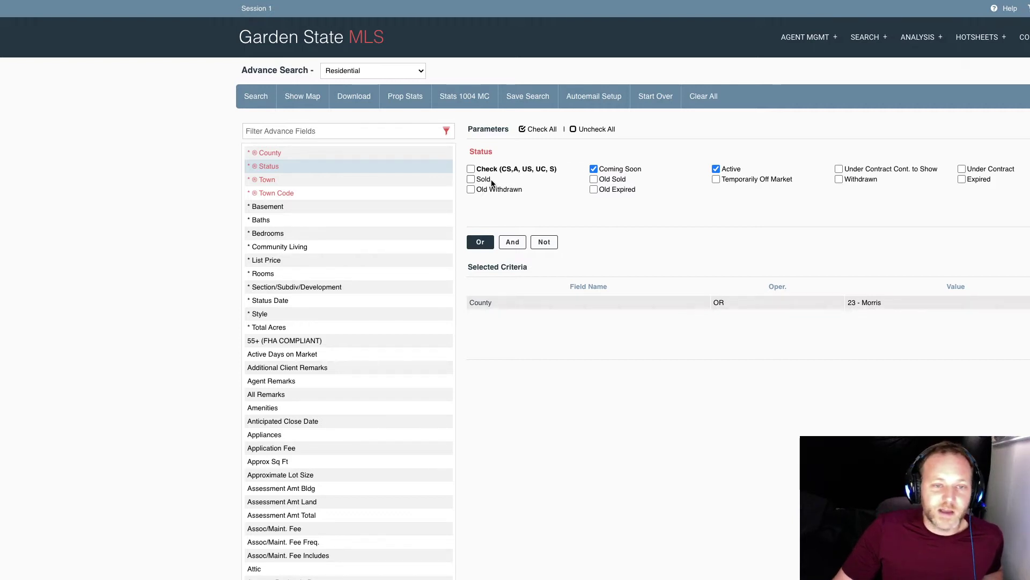
Commit the statuses and add 2308-Denville Twp. as the town criterion
{"action": "left_click", "coordinate": [267, 181]}
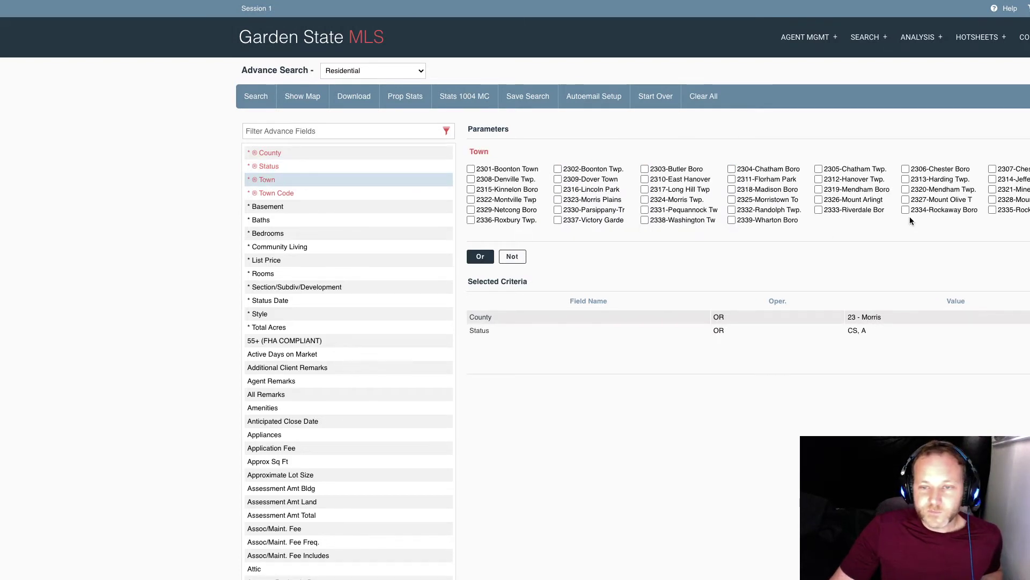
{"action": "left_click", "coordinate": [471, 180]}
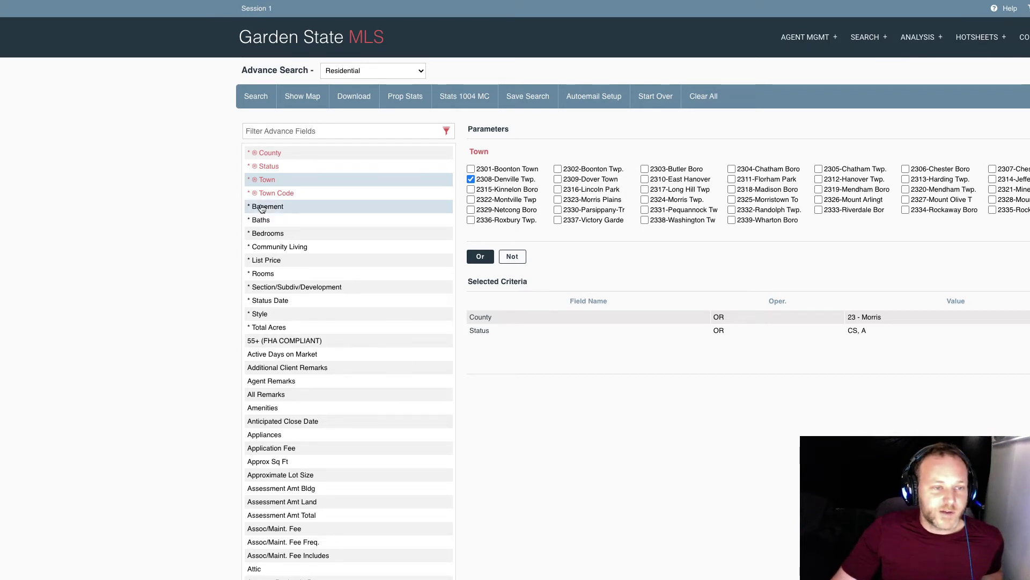
{"action": "left_click", "coordinate": [298, 193]}
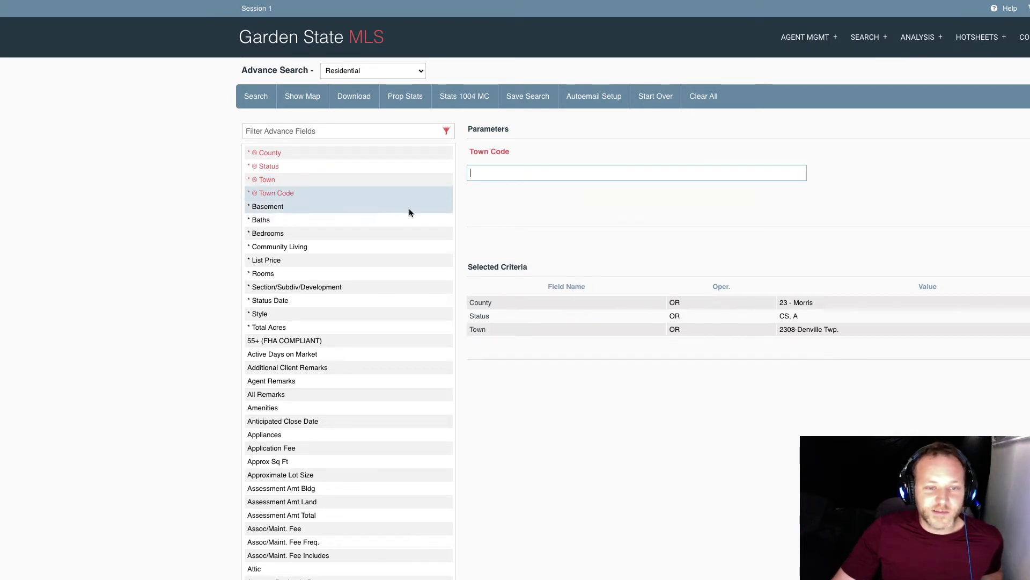
Correct the Baths minimum to 1.1 and commit it
{"action": "left_click", "coordinate": [266, 221]}
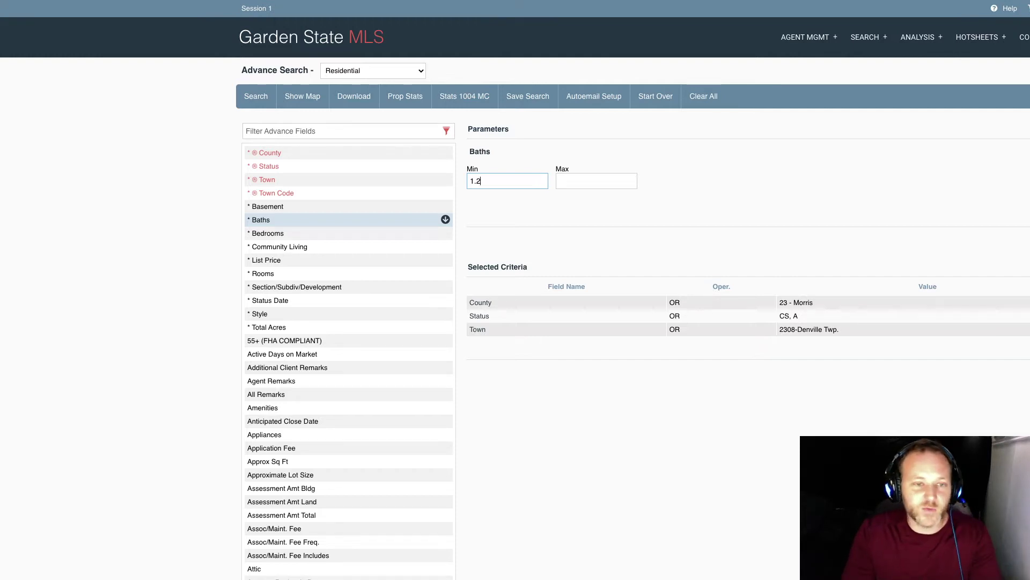
{"action": "key", "text": "BackSpace"}
{"action": "type", "text": "1"}
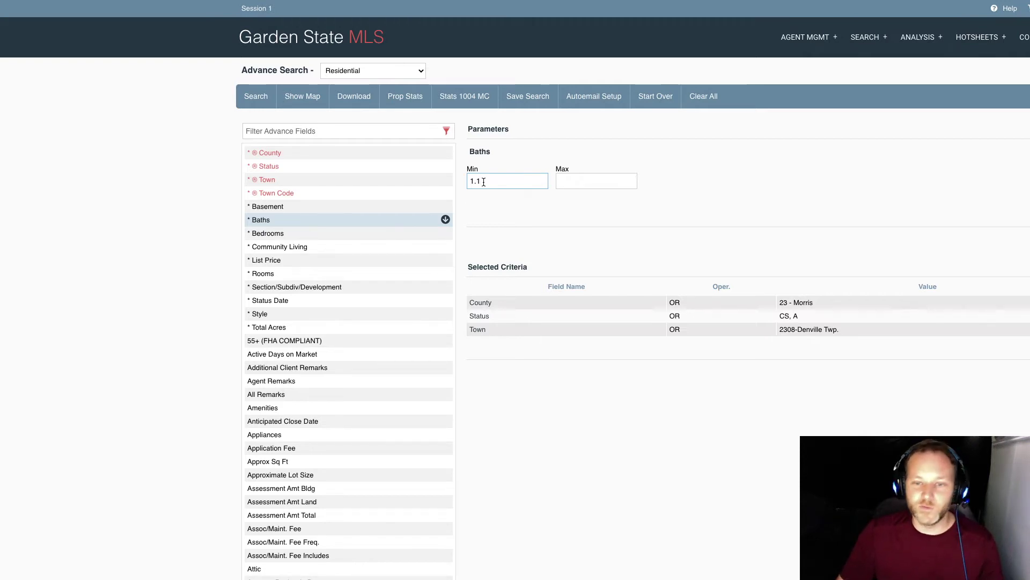
{"action": "left_click", "coordinate": [257, 236]}
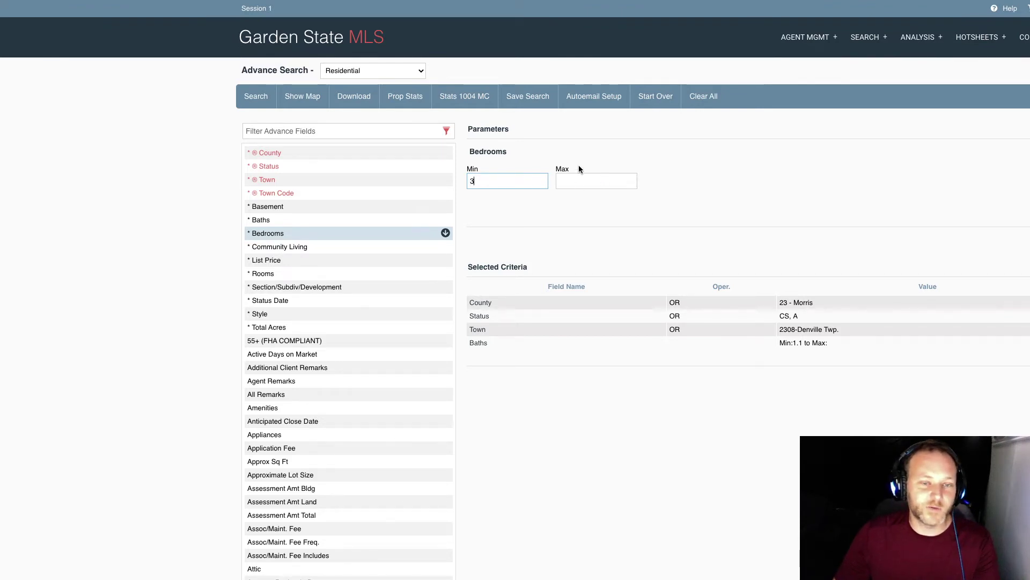
Commit the 3-bedroom minimum and enter a List Price range of 300000 to 500000
{"action": "left_click", "coordinate": [563, 156]}
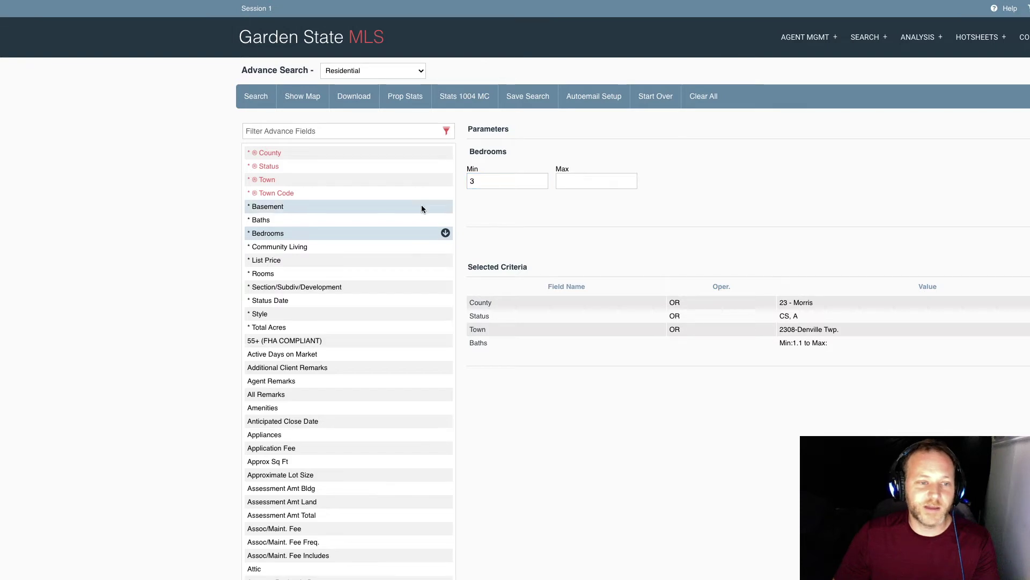
{"action": "left_click", "coordinate": [304, 247]}
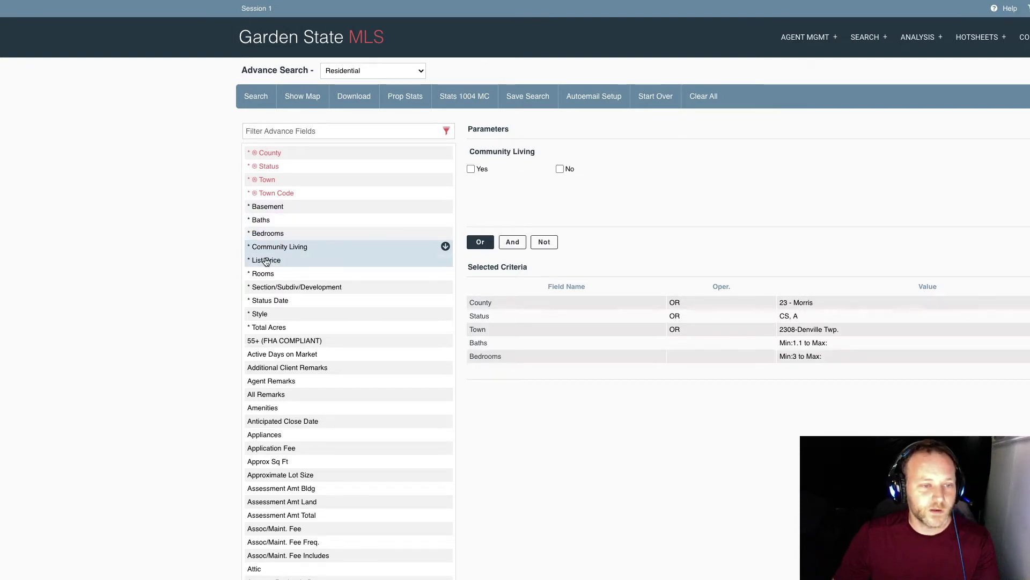
{"action": "left_click", "coordinate": [272, 262]}
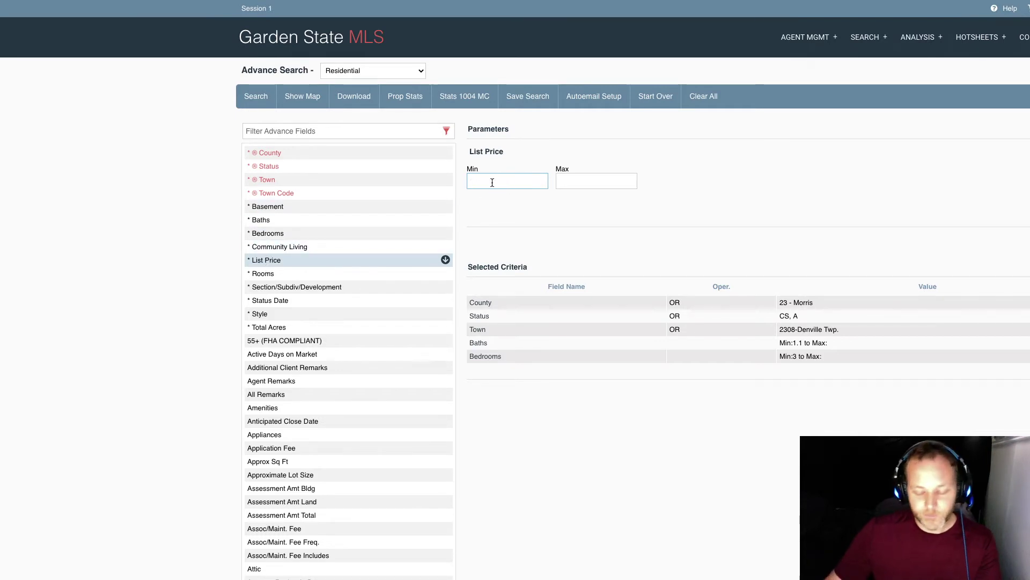
{"action": "left_click", "coordinate": [611, 184]}
{"action": "type", "text": "500000"}
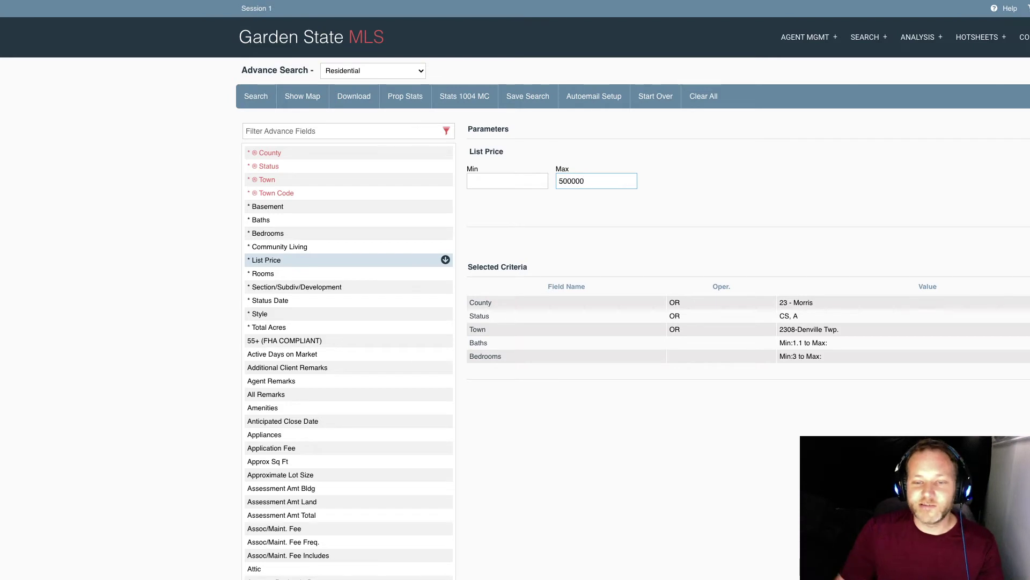
{"action": "left_click", "coordinate": [562, 220]}
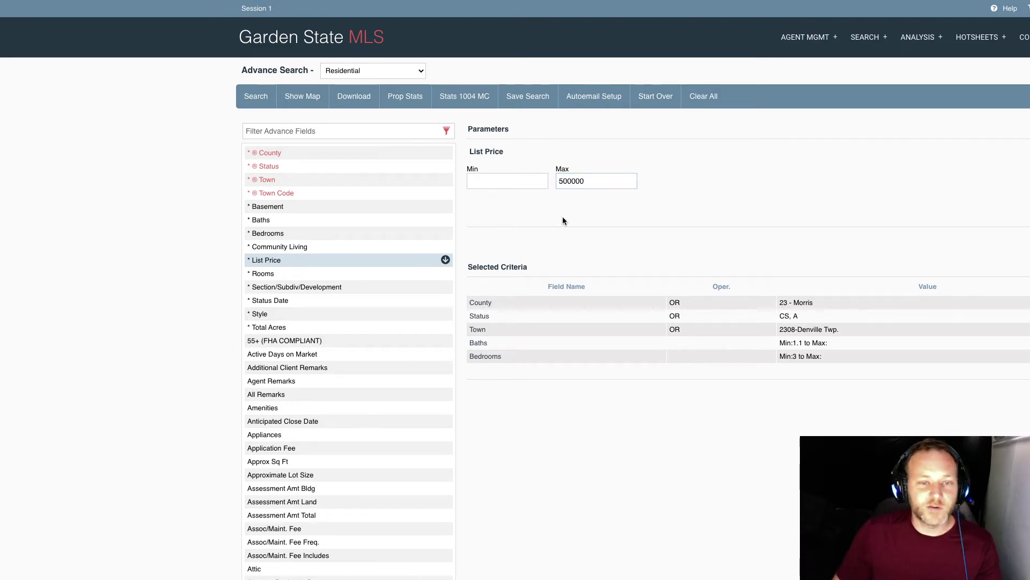
{"action": "left_click", "coordinate": [490, 182]}
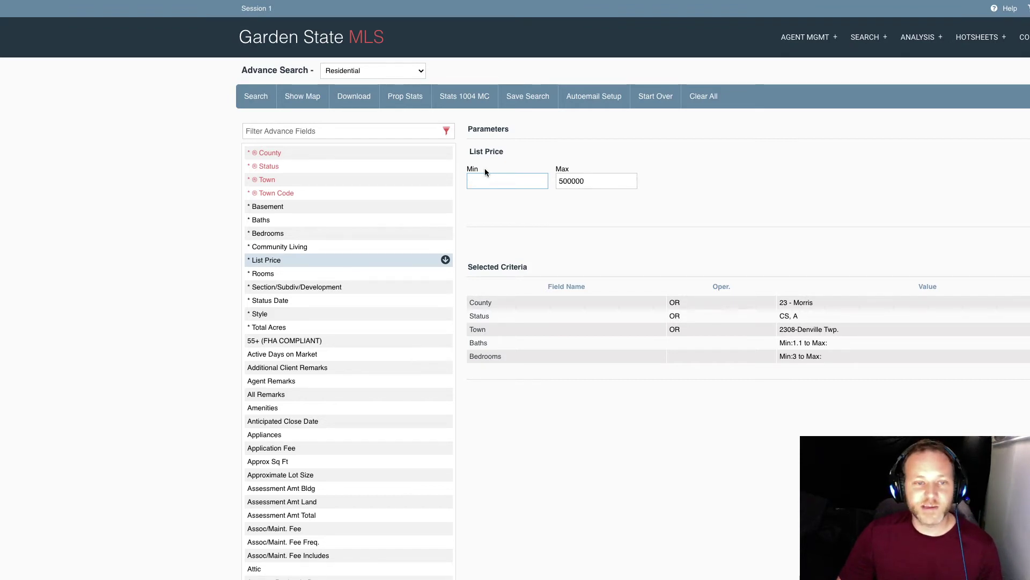
{"action": "type", "text": "300000"}
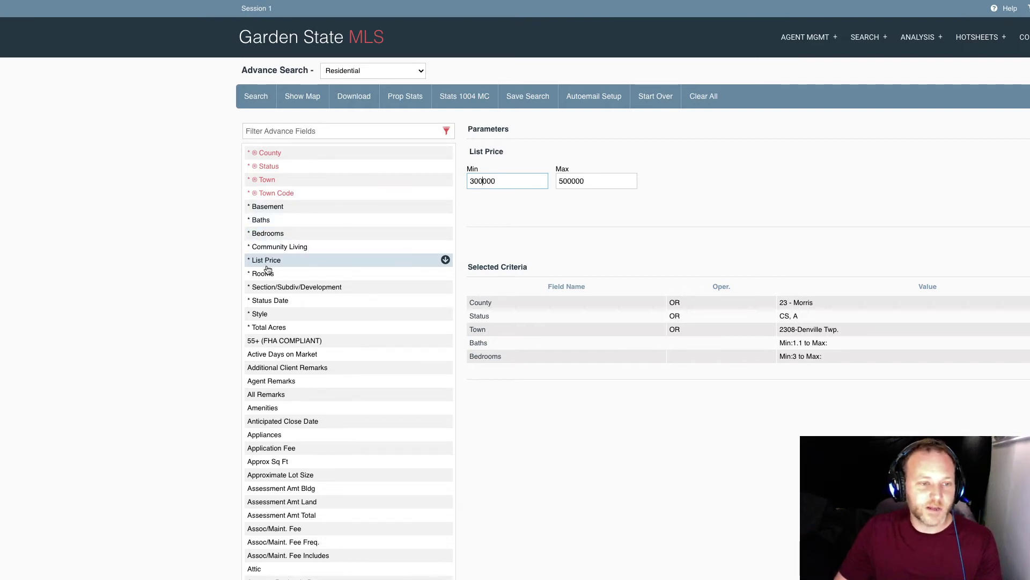
Commit the 300000–500000 List Price range, then clear the 'gara' field filter
{"action": "left_click", "coordinate": [268, 248]}
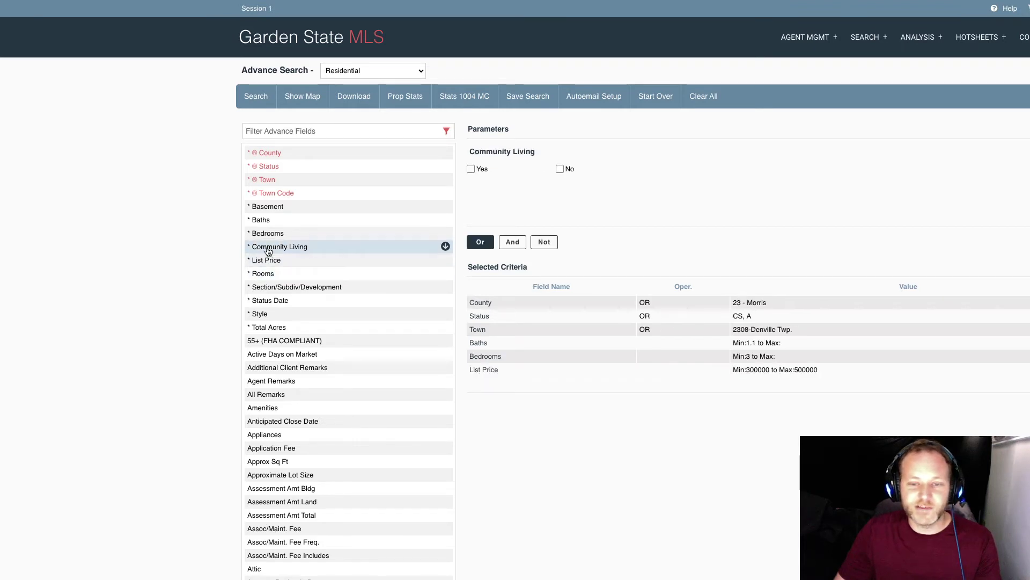
{"action": "left_click", "coordinate": [267, 260]}
{"action": "type", "text": "s"}
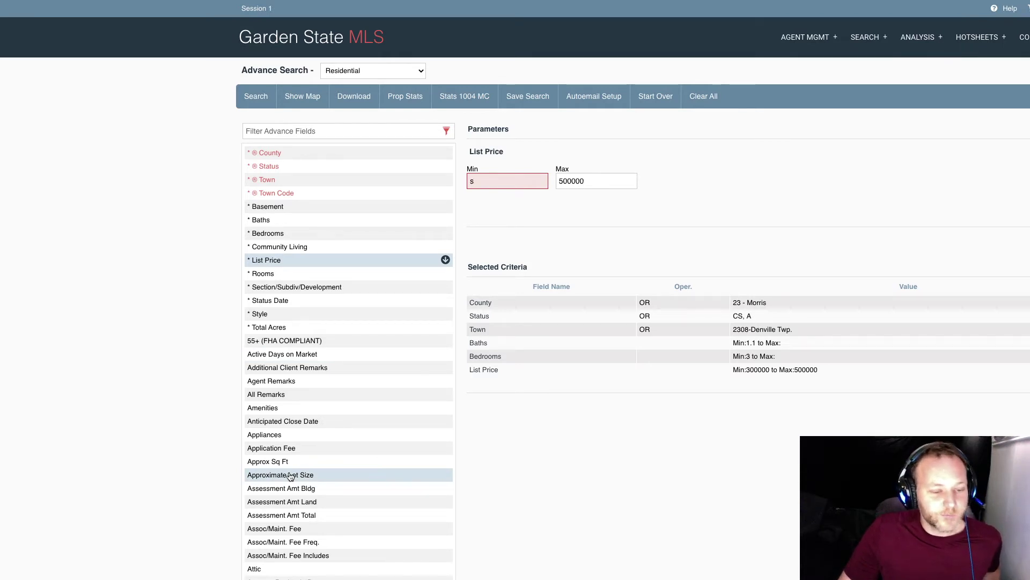
{"action": "left_click", "coordinate": [265, 129]}
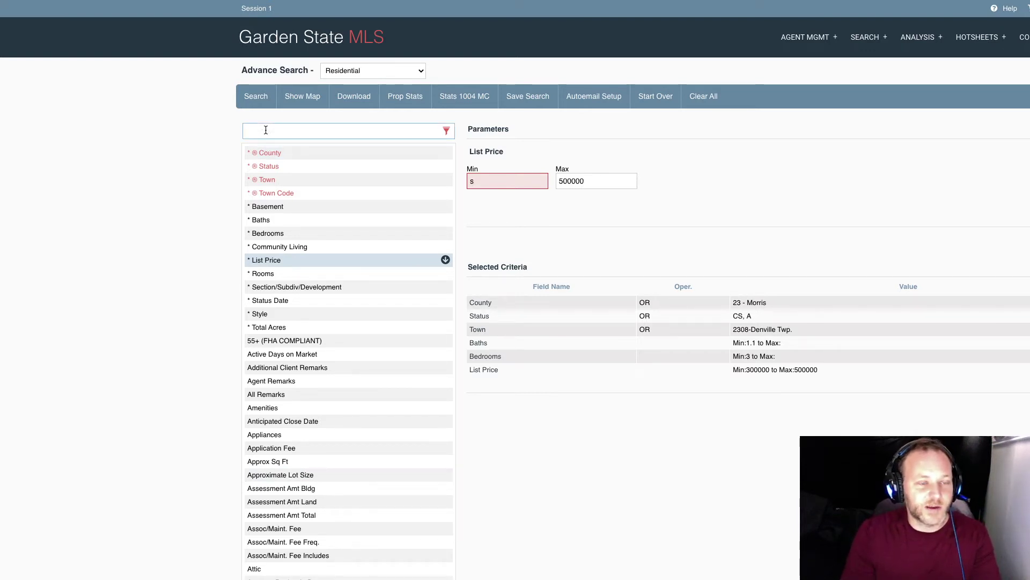
{"action": "type", "text": "gara"}
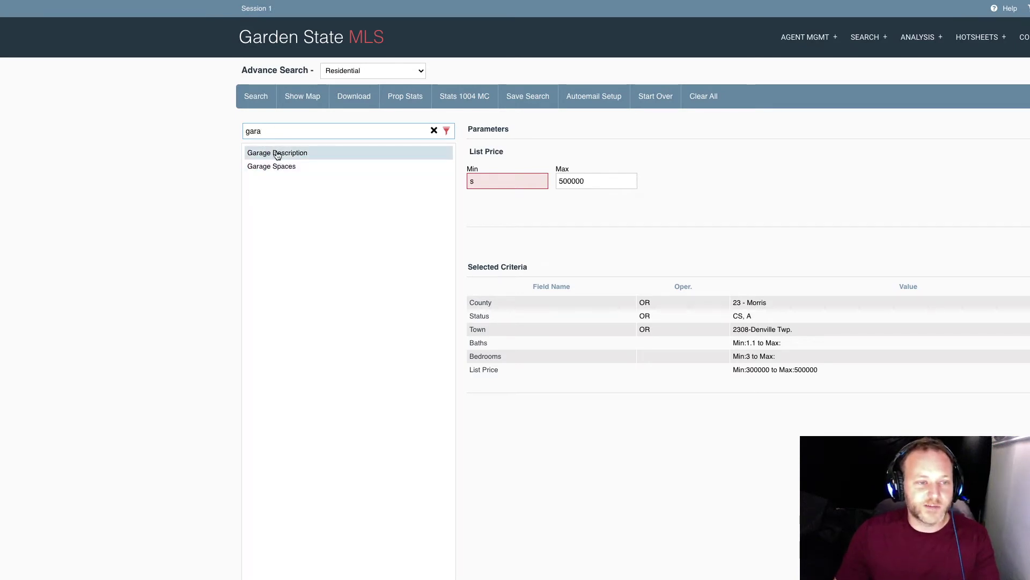
{"action": "key", "text": "BackSpace"}
{"action": "key", "text": "BackSpace"}
{"action": "key", "text": "BackSpace"}
{"action": "key", "text": "BackSpace"}
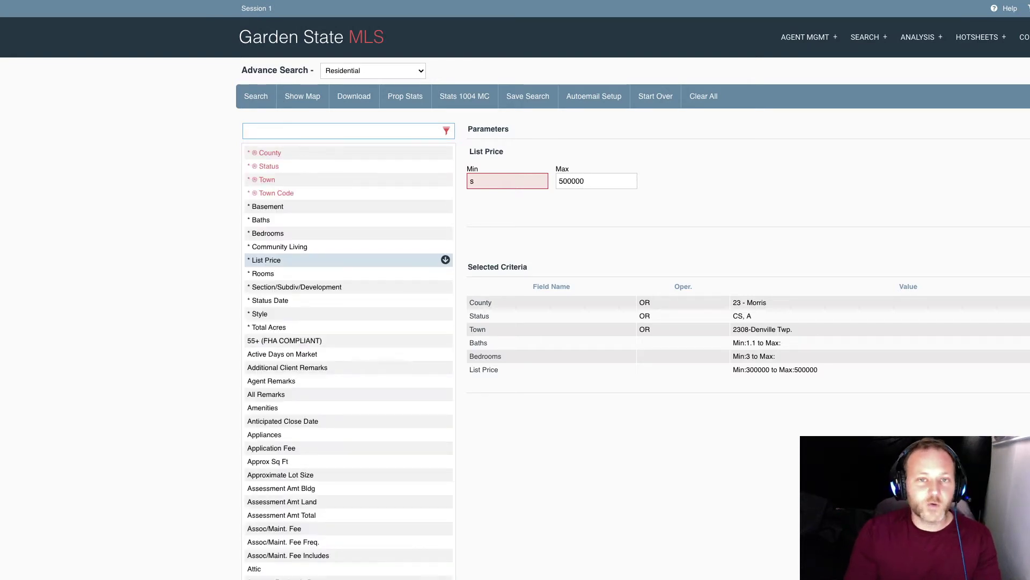
Filter fields by 'prop' and set Property Sub Type to Single Family
{"action": "type", "text": "prop"}
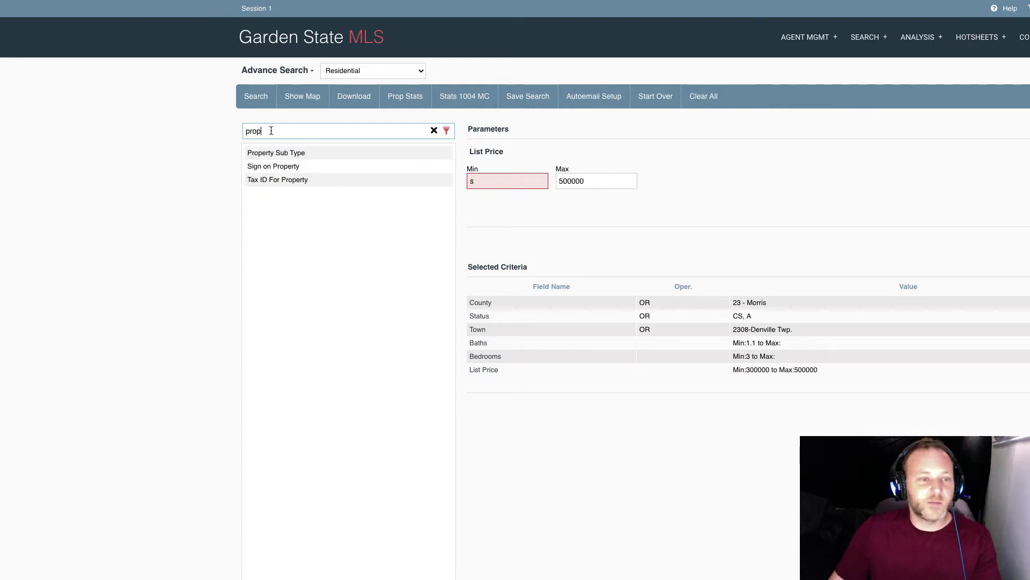
{"action": "left_click", "coordinate": [285, 155]}
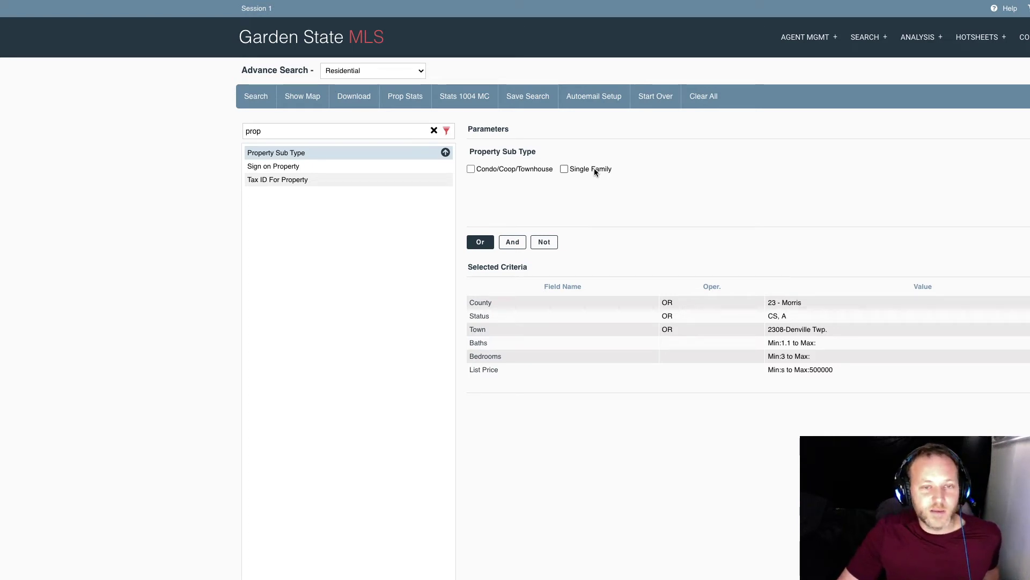
{"action": "left_click", "coordinate": [564, 168]}
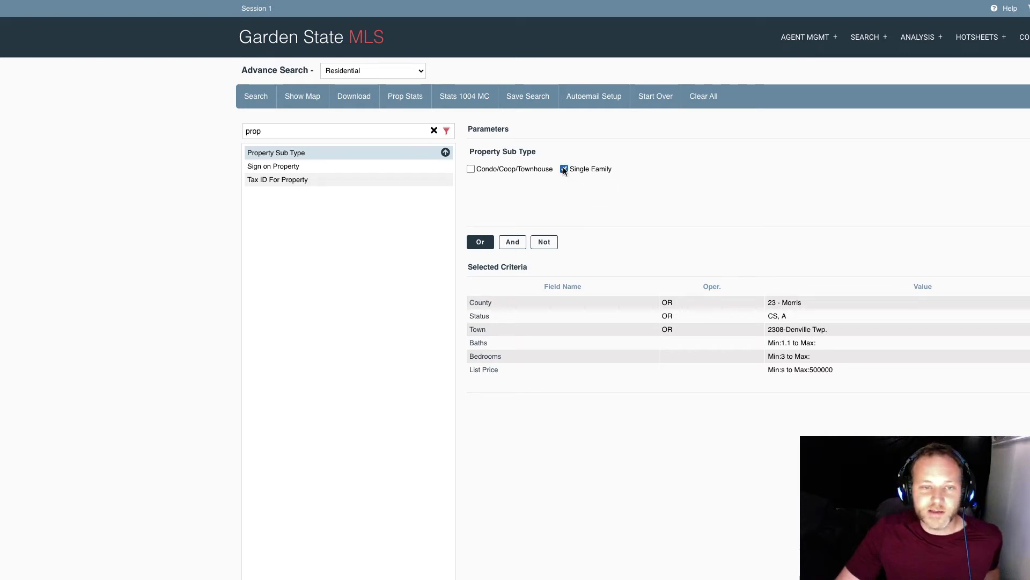
{"action": "left_click", "coordinate": [285, 167]}
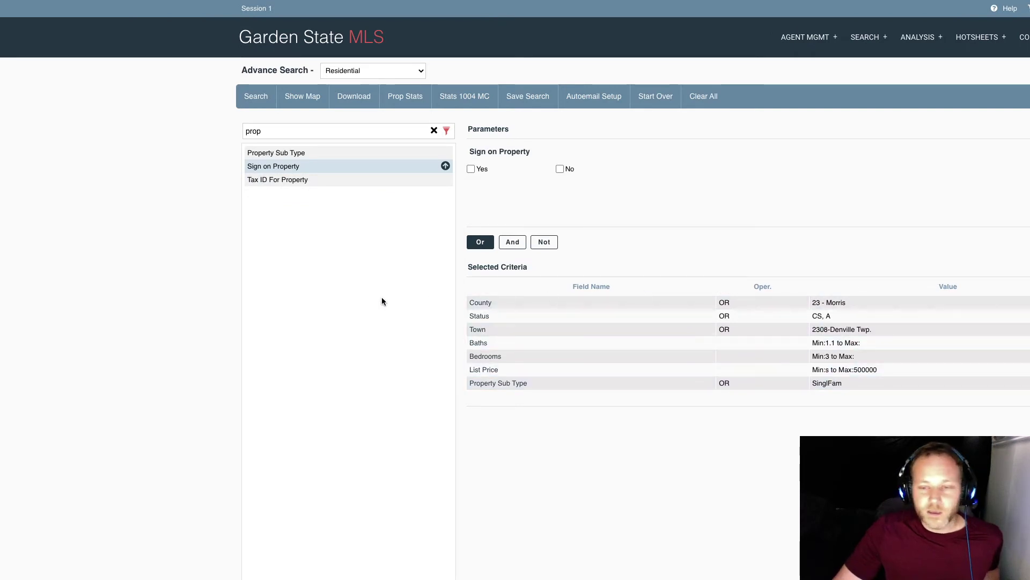
Dismiss the invalid-price alert and correct the List Price minimum to 300000
{"action": "left_click", "coordinate": [257, 97]}
{"action": "left_click", "coordinate": [701, 415]}
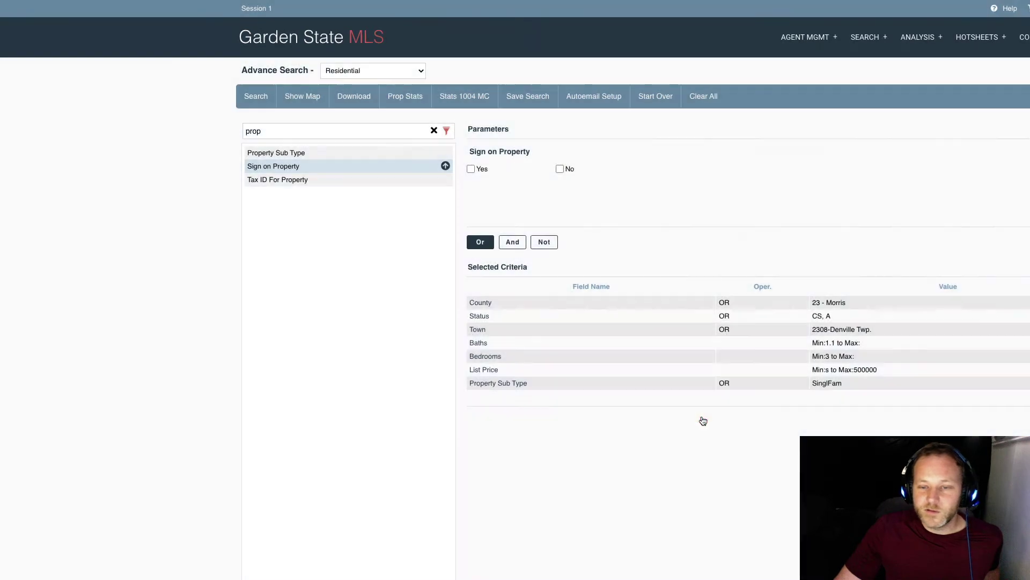
{"action": "left_click", "coordinate": [489, 370]}
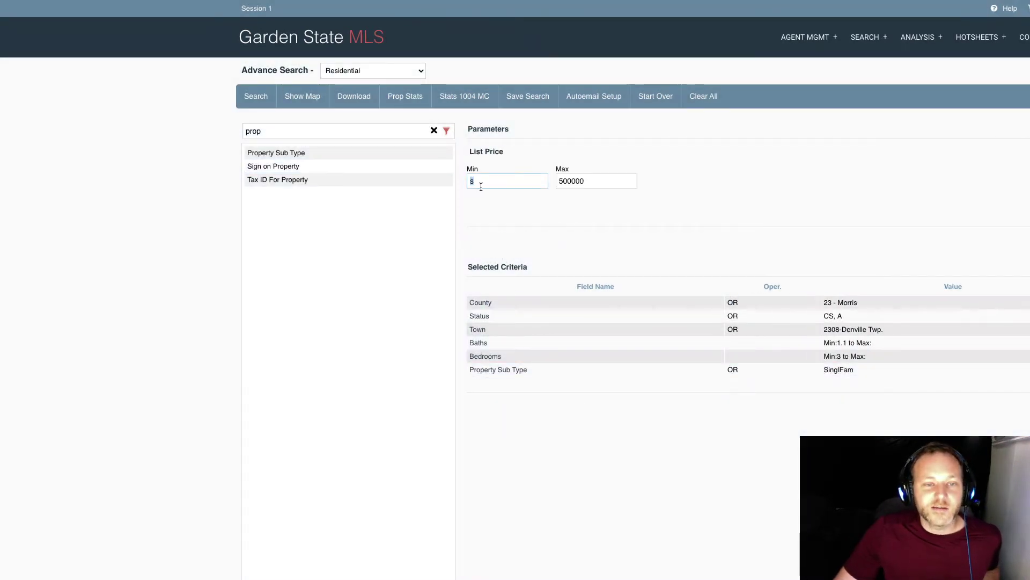
{"action": "type", "text": "300000"}
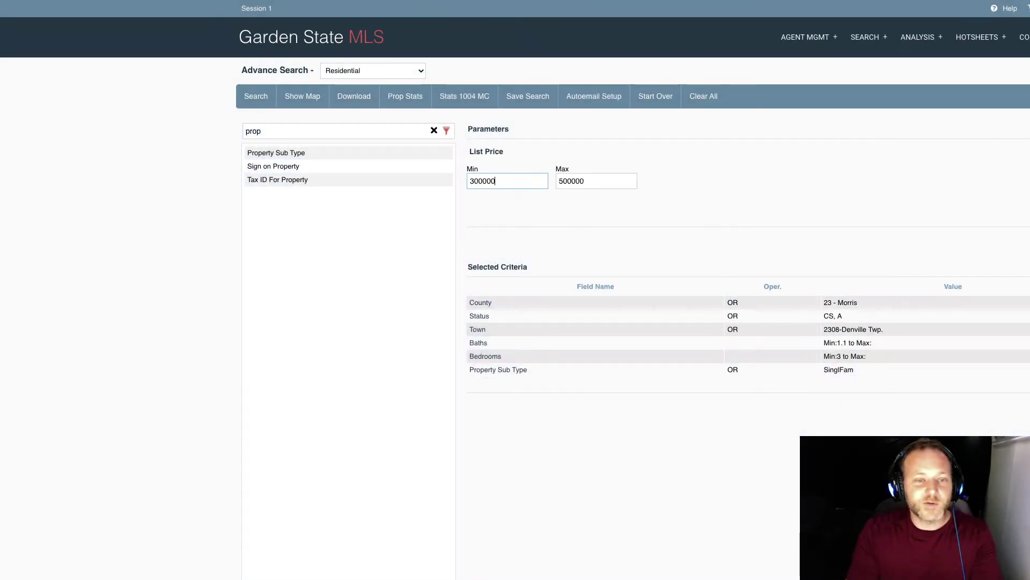
{"action": "left_click", "coordinate": [473, 348]}
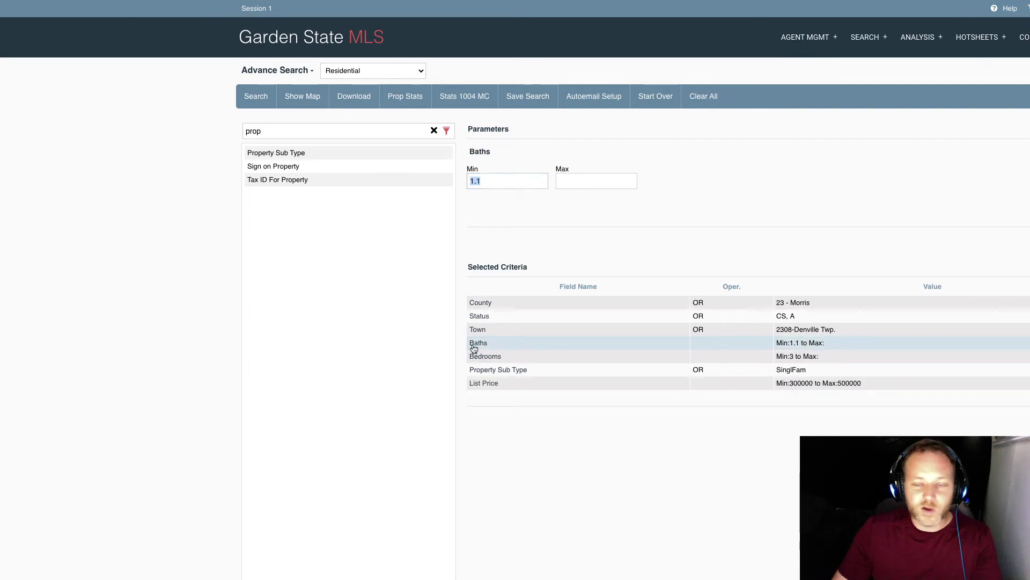
{"action": "left_click", "coordinate": [477, 329]}
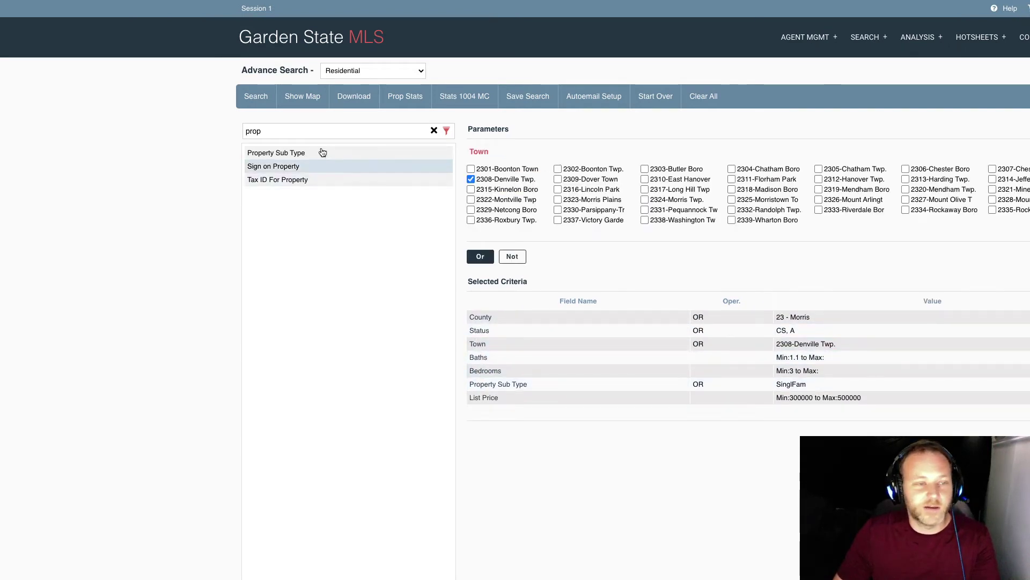
{"action": "left_click", "coordinate": [254, 98]}
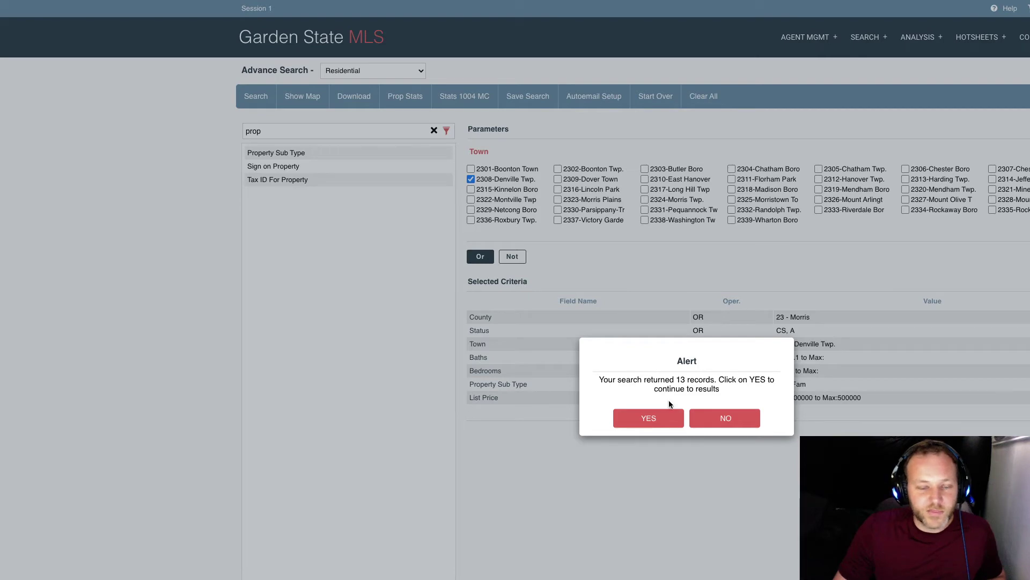
{"action": "left_click", "coordinate": [656, 420]}
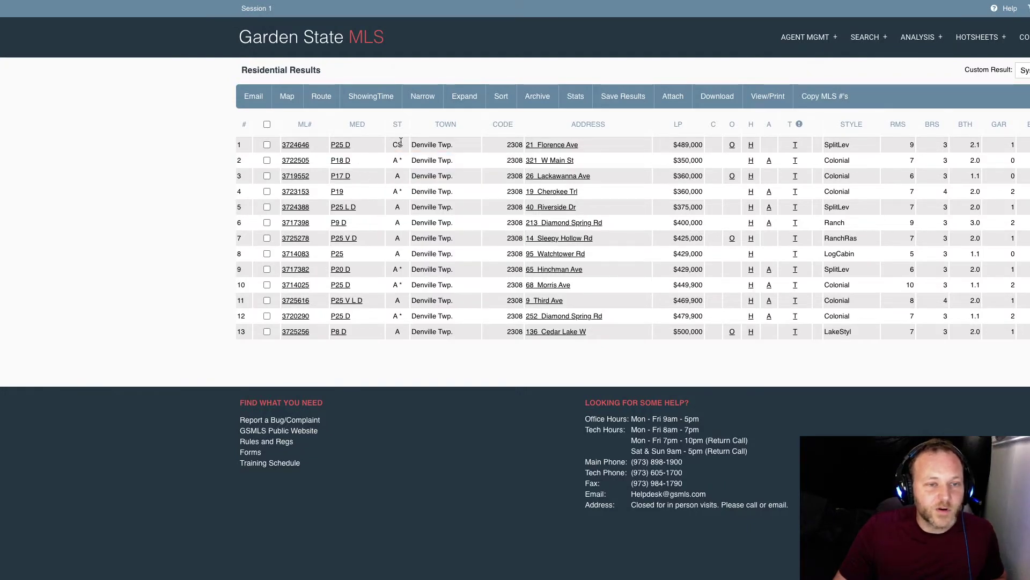
{"action": "left_click_drag", "start_coordinate": [402, 147], "coordinate": [394, 144]}
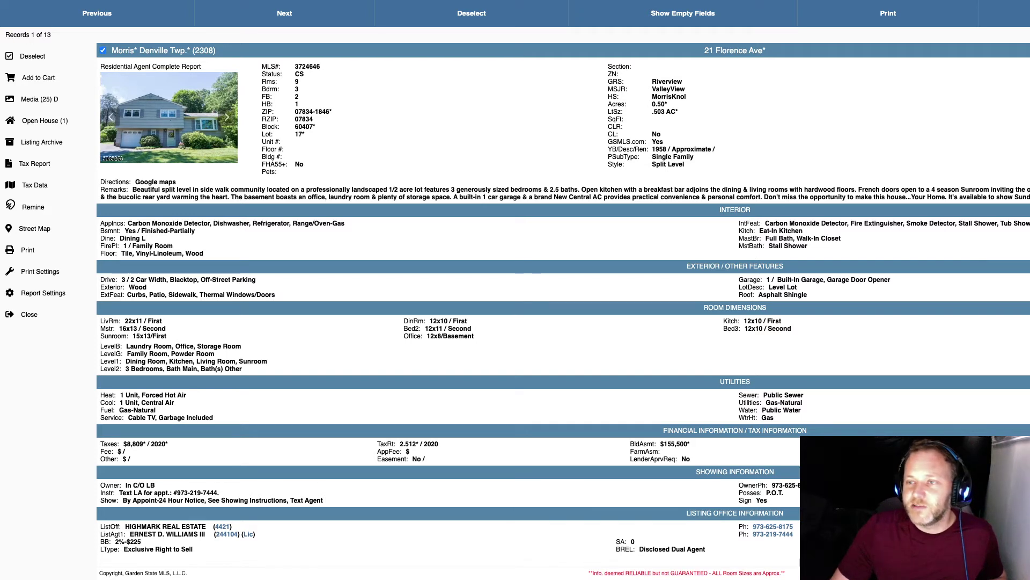
{"action": "key", "text": "Escape"}
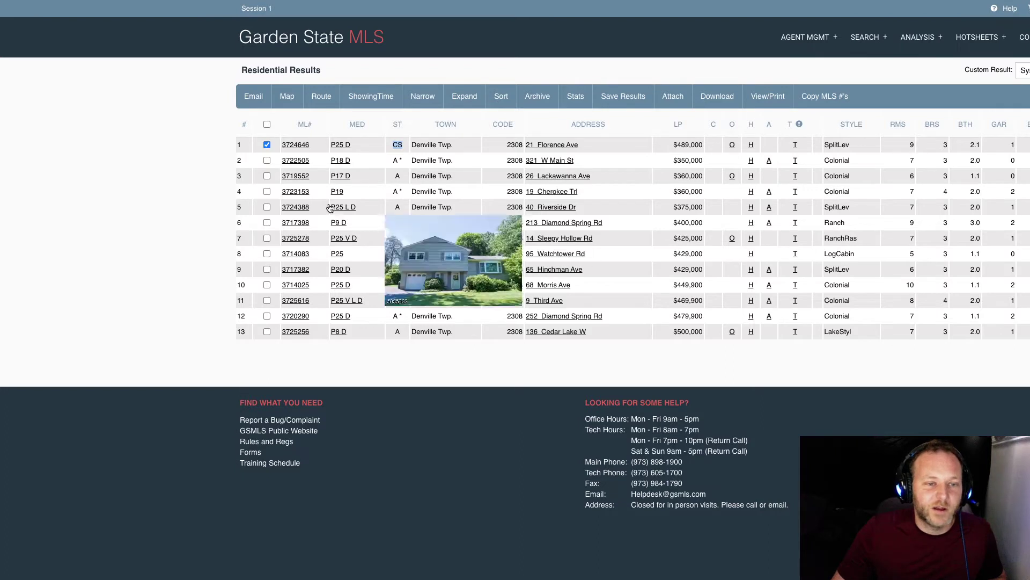
{"action": "left_click", "coordinate": [395, 161]}
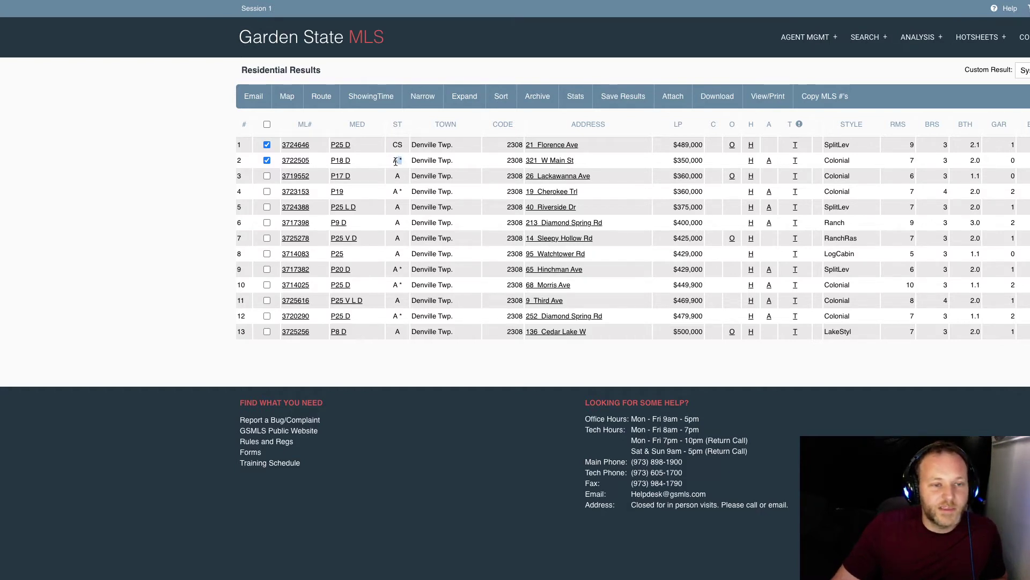
{"action": "left_click", "coordinate": [403, 162]}
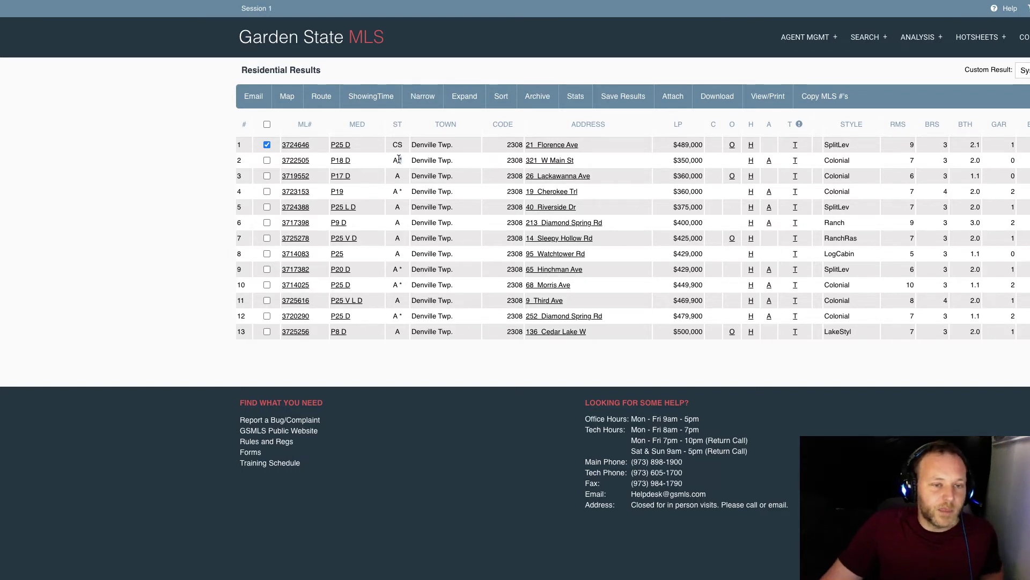
{"action": "left_click", "coordinate": [399, 159]}
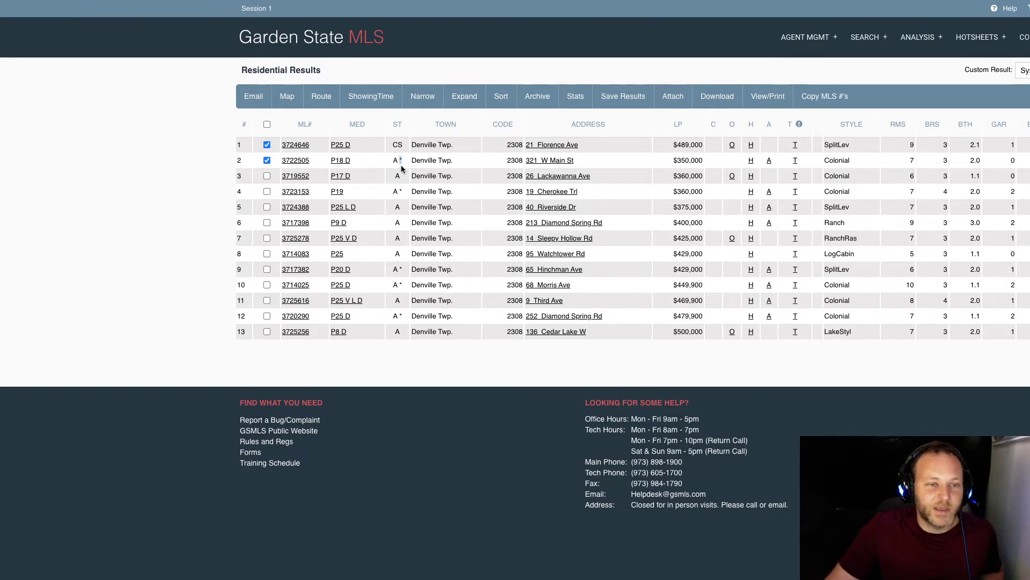
{"action": "left_click", "coordinate": [403, 162]}
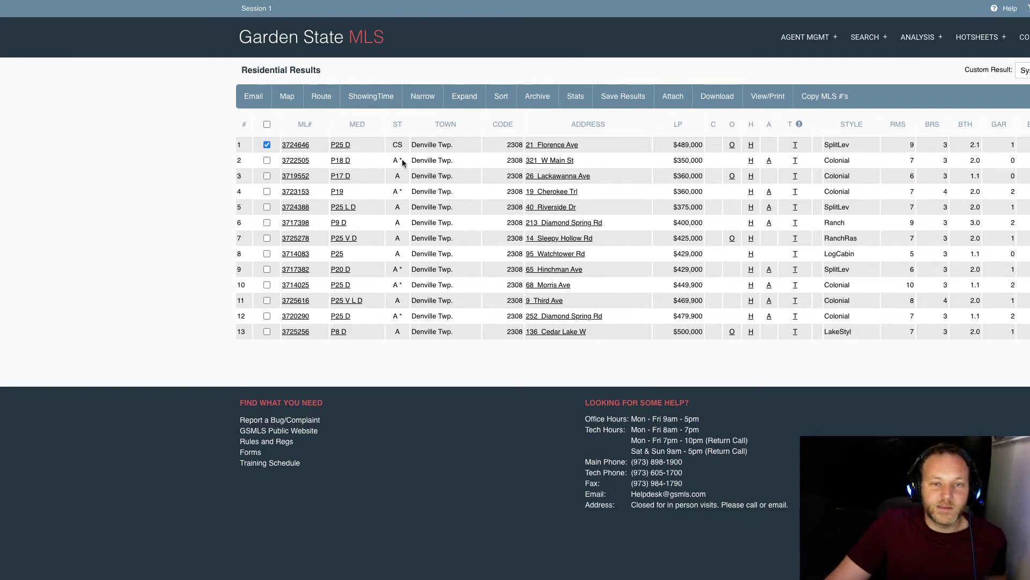
{"action": "left_click", "coordinate": [267, 145]}
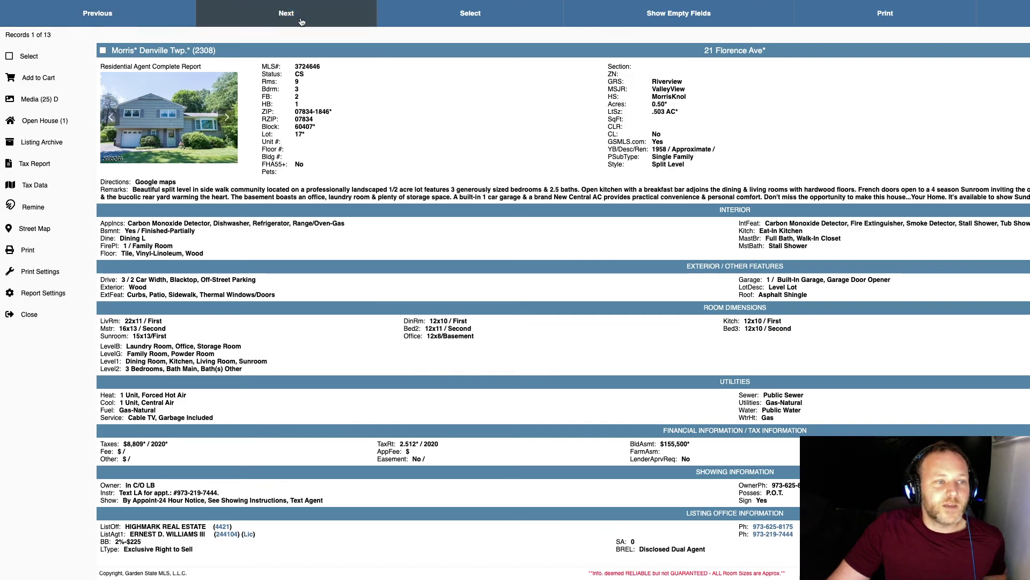
{"action": "left_click", "coordinate": [302, 22]}
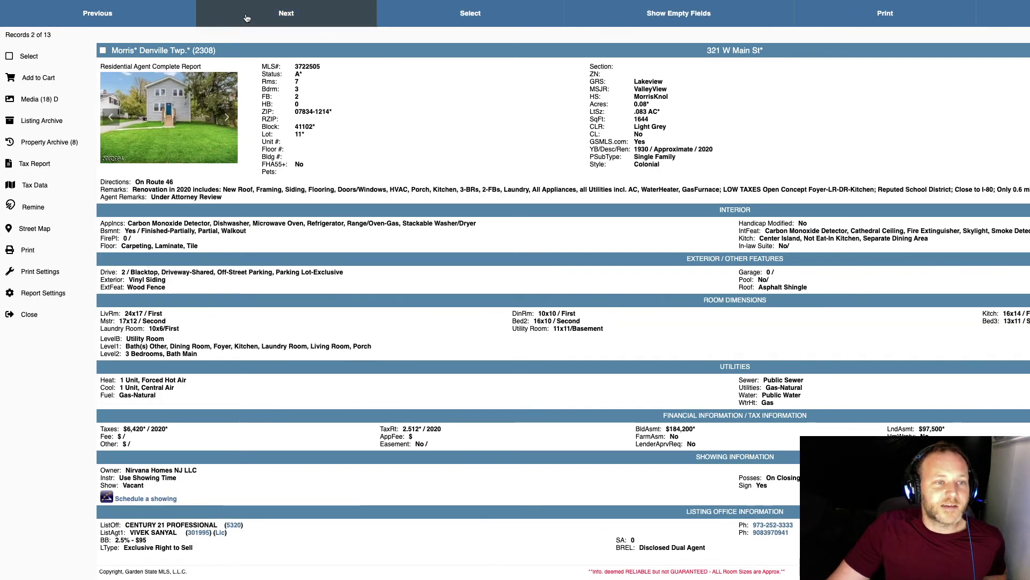
{"action": "left_click", "coordinate": [292, 16]}
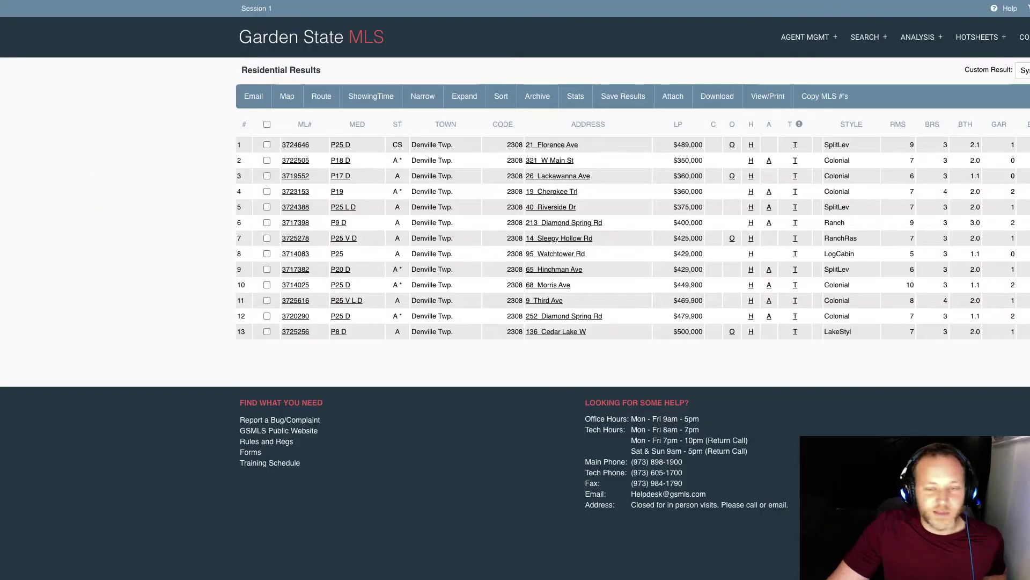
{"action": "key", "text": "super+w"}
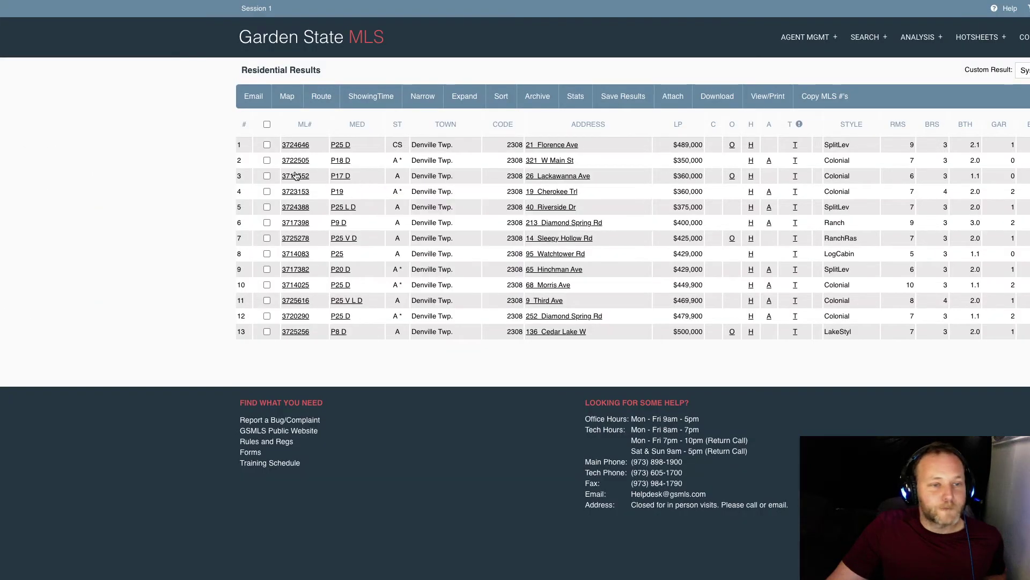
{"action": "mouse_move", "coordinate": [345, 151]}
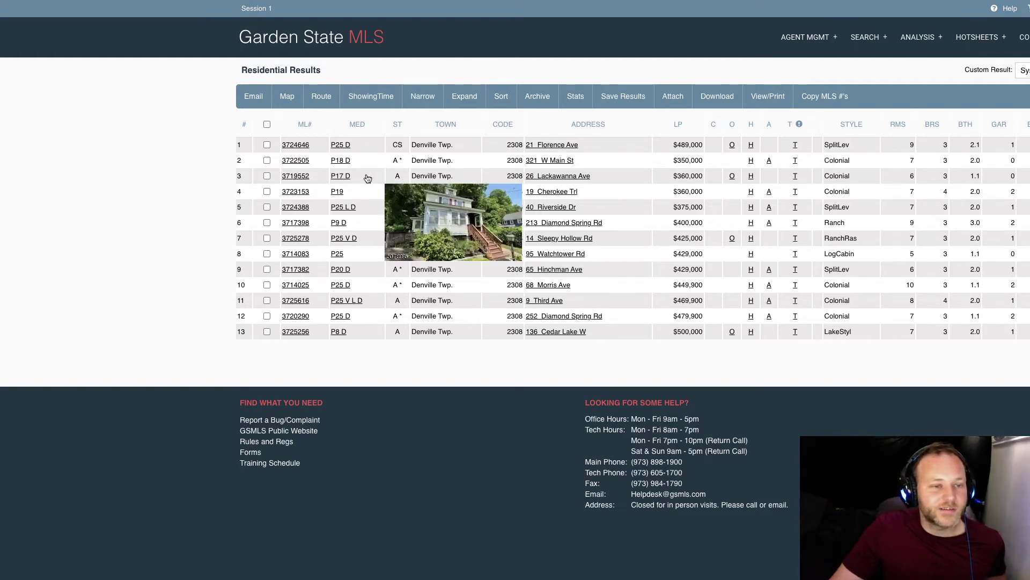
{"action": "left_click", "coordinate": [300, 144]}
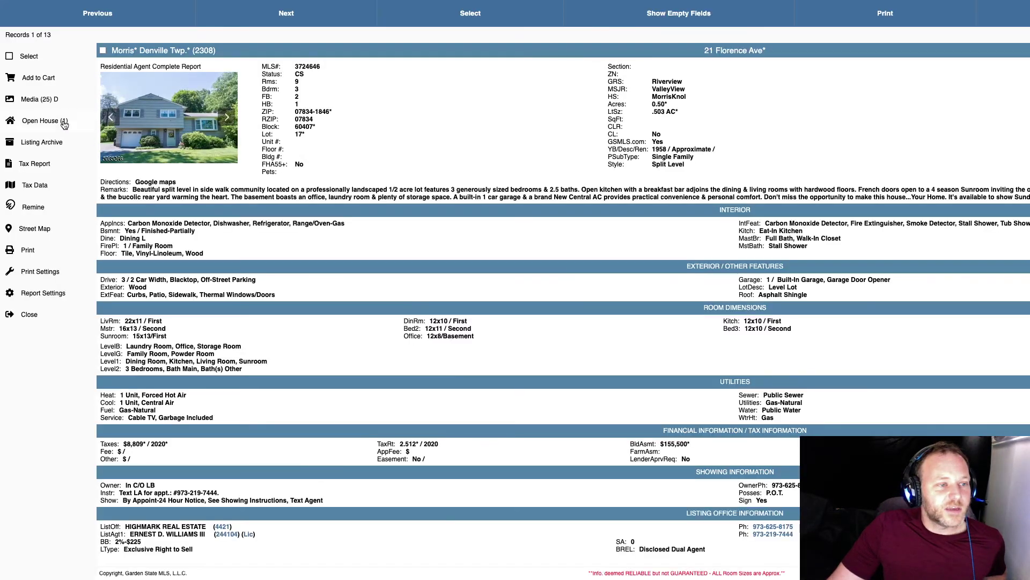
{"action": "left_click", "coordinate": [35, 103]}
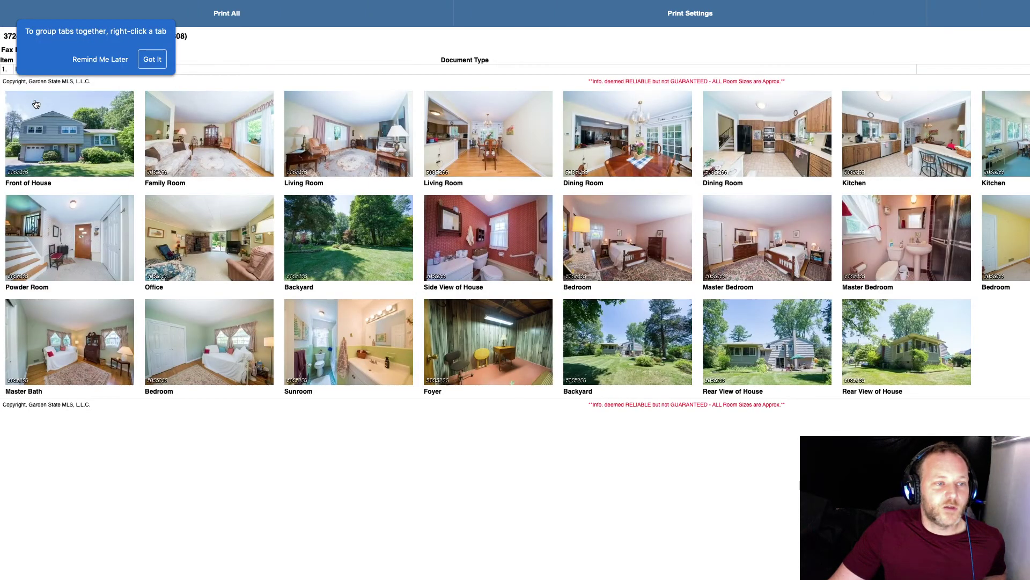
{"action": "left_click", "coordinate": [160, 59]}
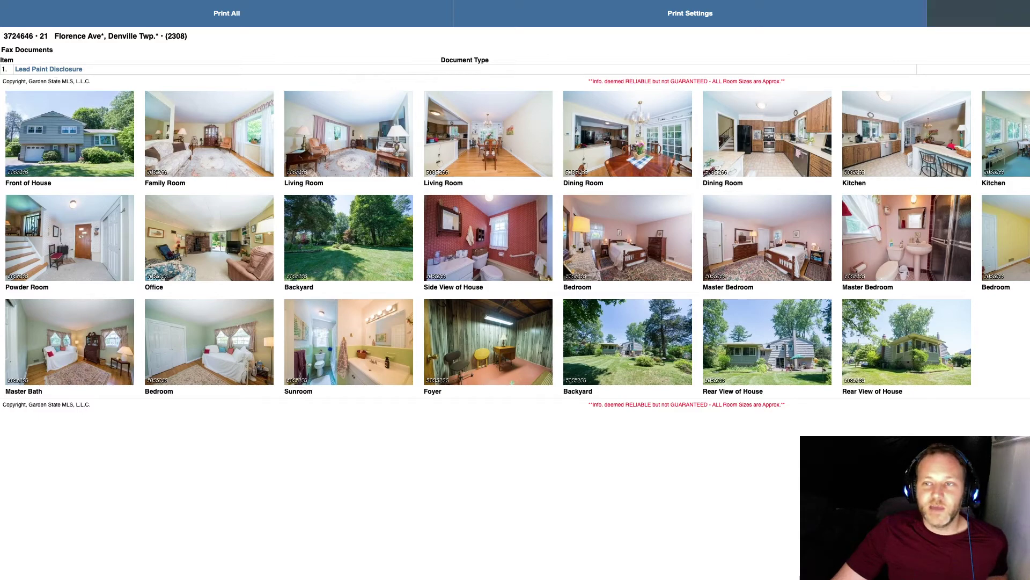
{"action": "left_click", "coordinate": [998, 14]}
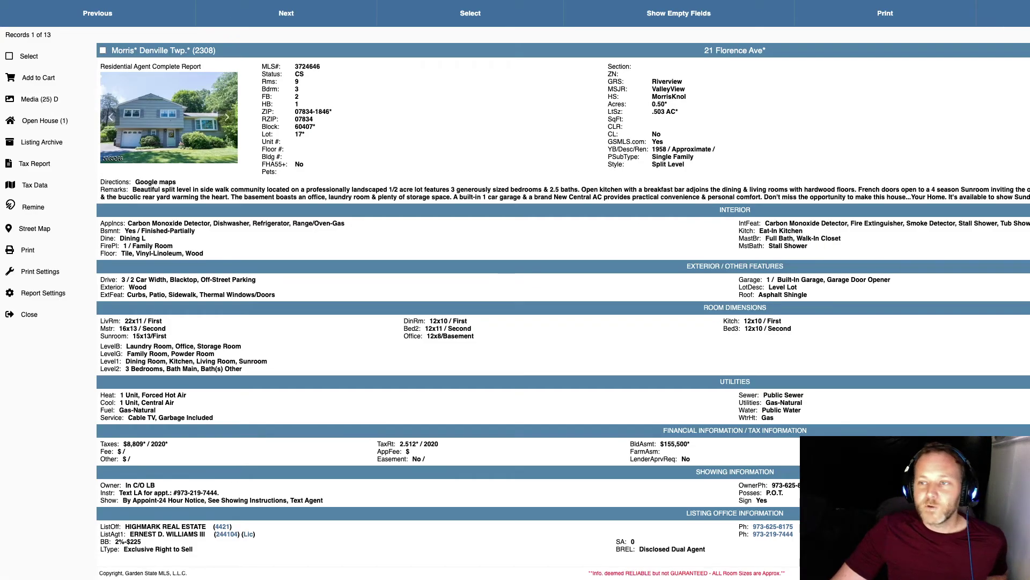
{"action": "key", "text": "ctrl+w"}
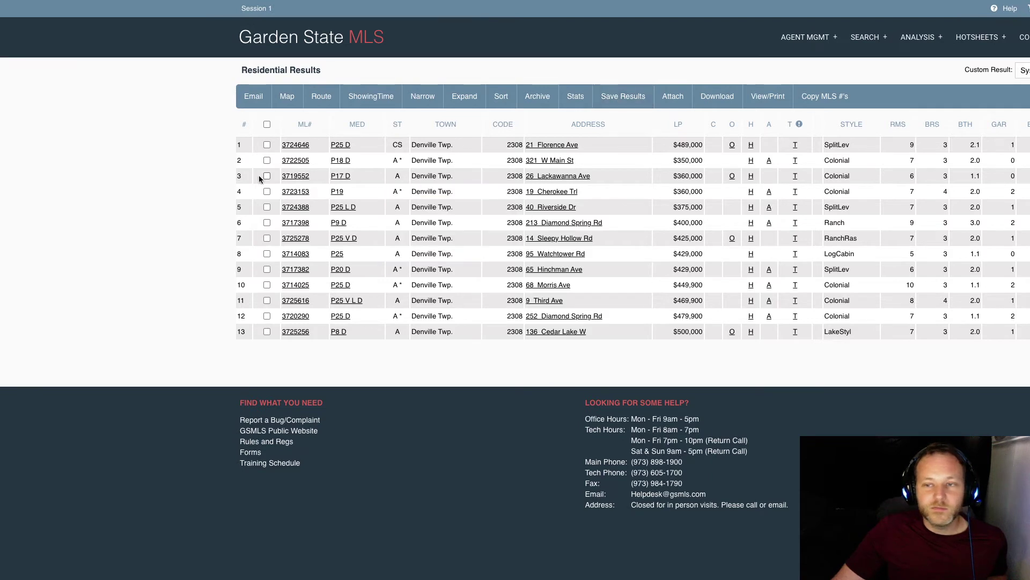
Check all 13 Denville listings and bring up the View/Print report choices
{"action": "left_click", "coordinate": [267, 126]}
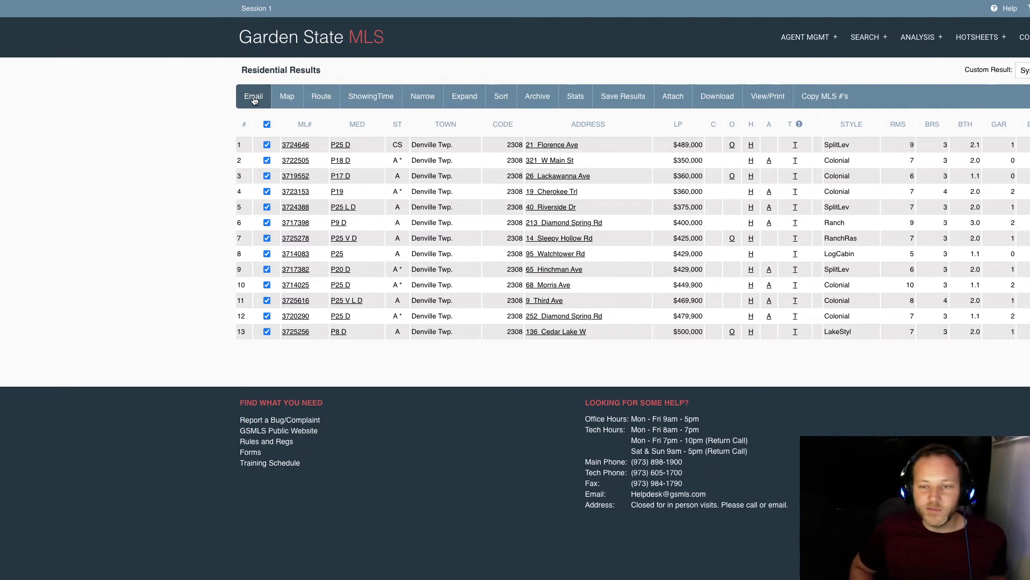
{"action": "left_click", "coordinate": [266, 125]}
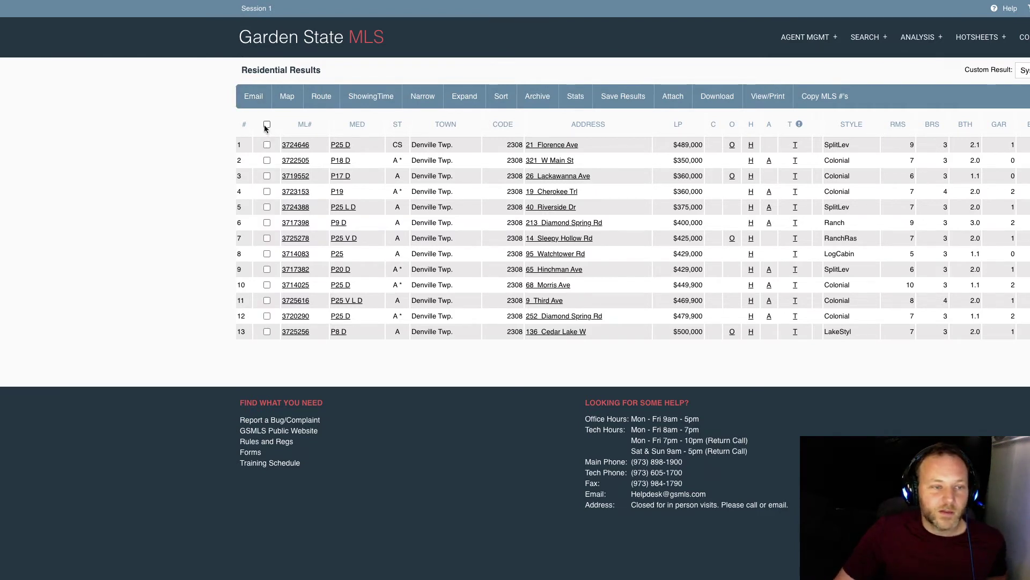
{"action": "left_click", "coordinate": [266, 125]}
{"action": "left_click", "coordinate": [266, 125]}
{"action": "left_click", "coordinate": [266, 126]}
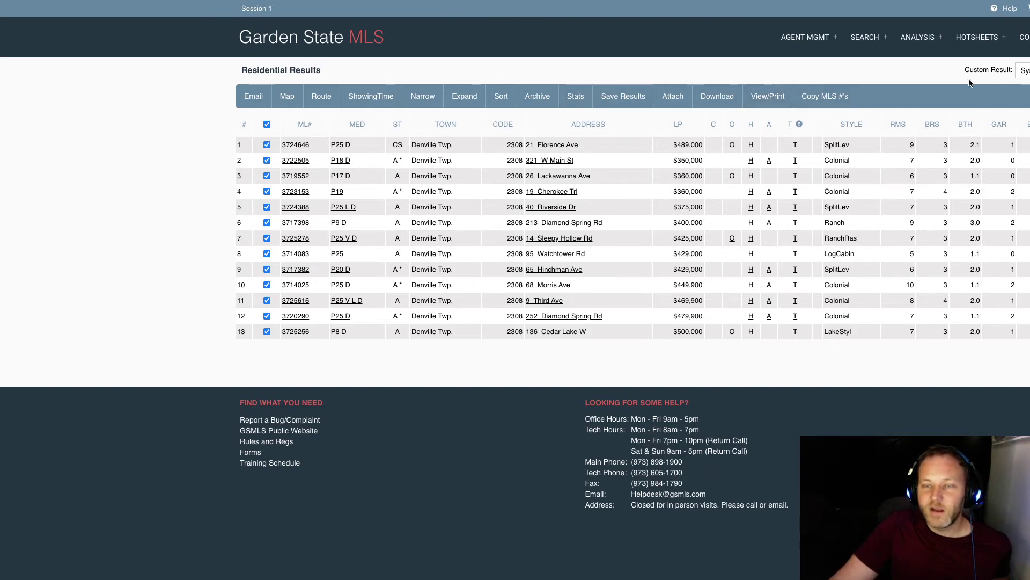
{"action": "left_click", "coordinate": [774, 98]}
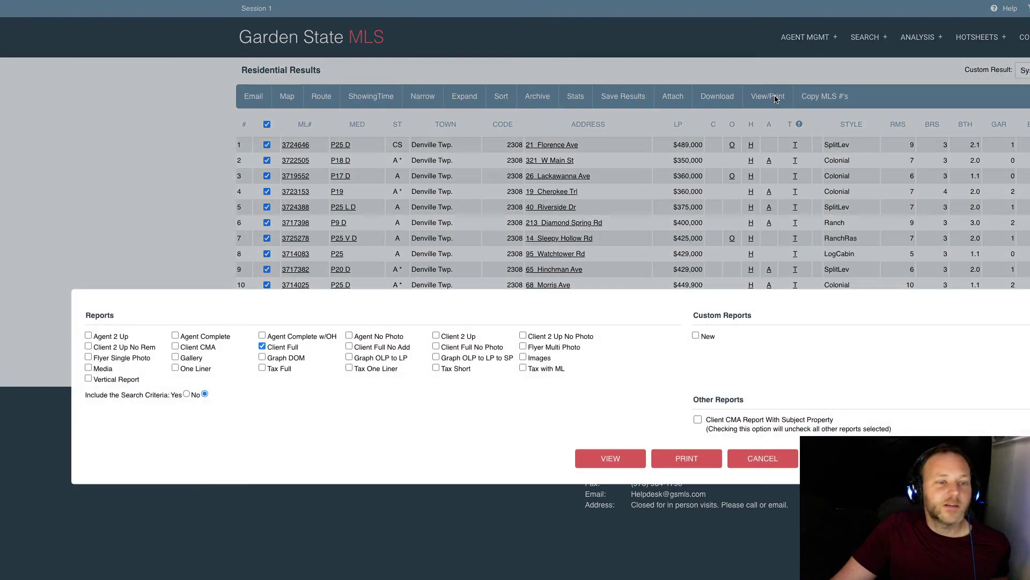
Swap Client Full for the Vertical Report, scroll its preview, then return to Residential Results
{"action": "left_click", "coordinate": [262, 347]}
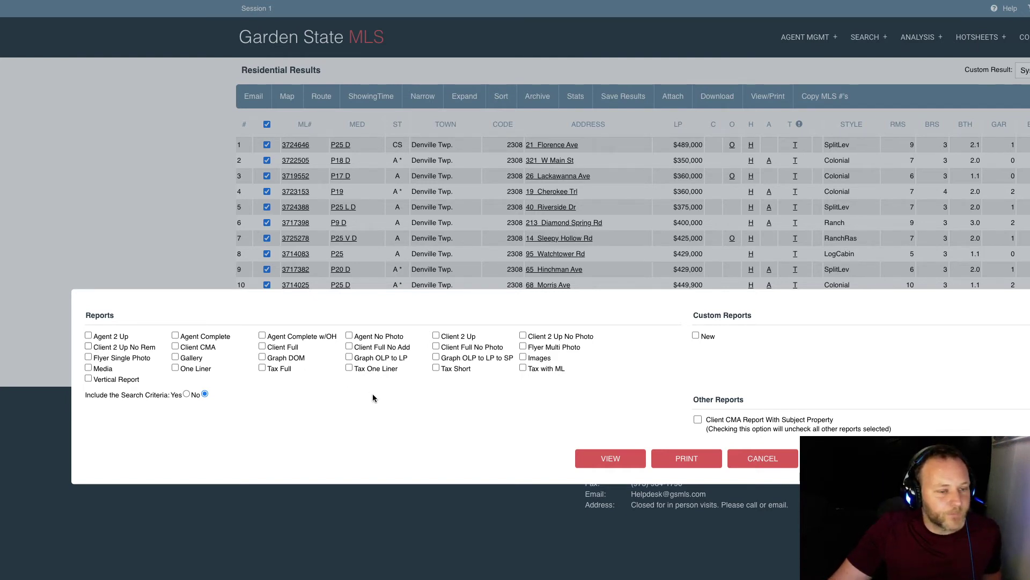
{"action": "left_click", "coordinate": [89, 380]}
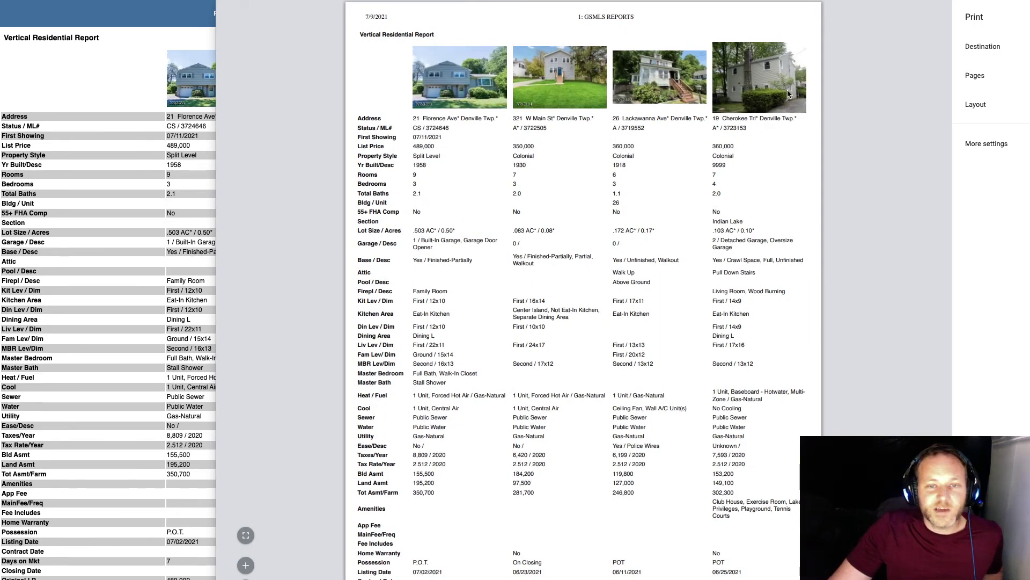
{"action": "scroll", "coordinate": [721, 341], "scroll_direction": "down", "scroll_amount": 15}
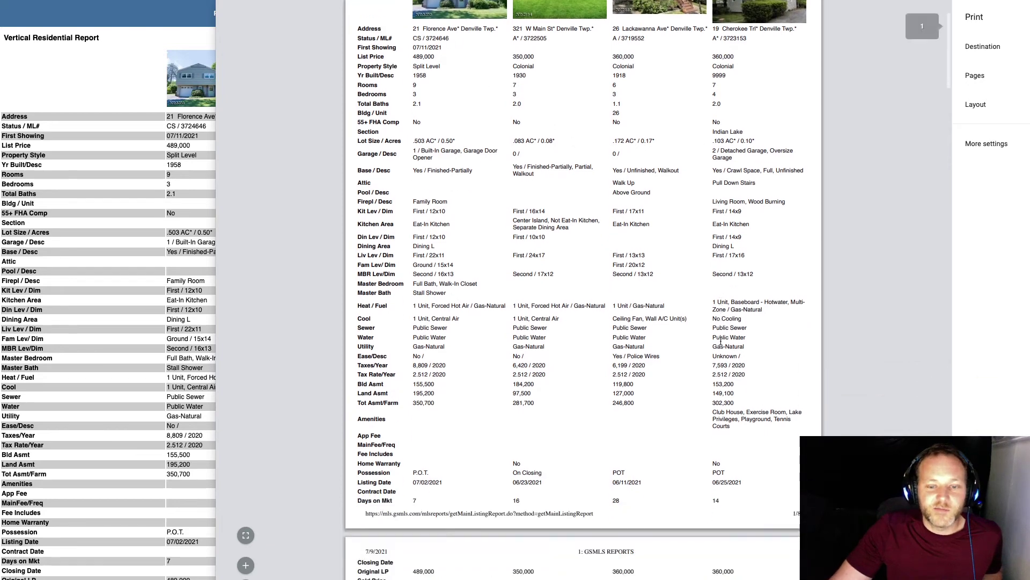
{"action": "scroll", "coordinate": [721, 341], "scroll_direction": "down", "scroll_amount": 4}
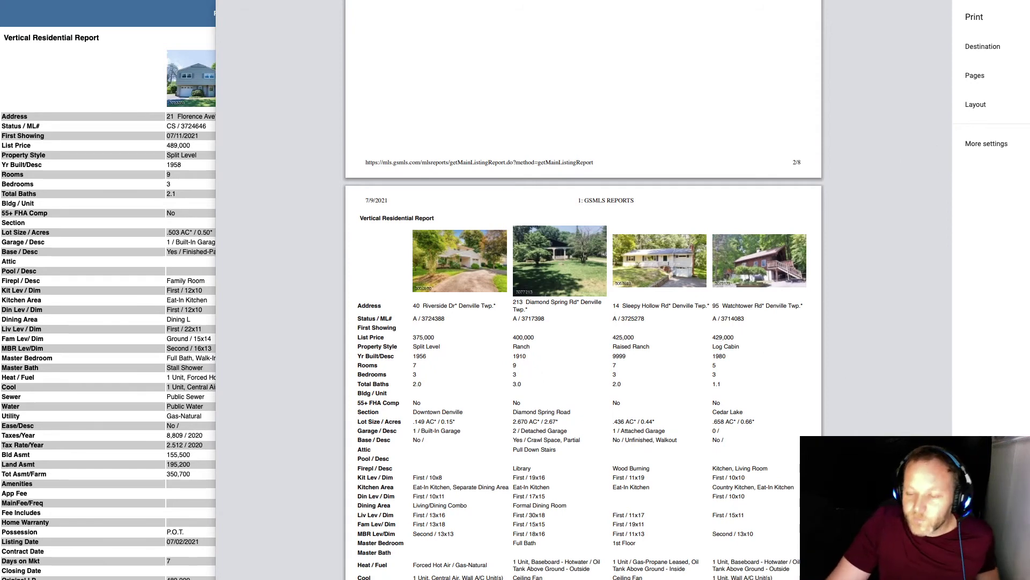
{"action": "key", "text": "Escape"}
{"action": "key", "text": "ctrl+w"}
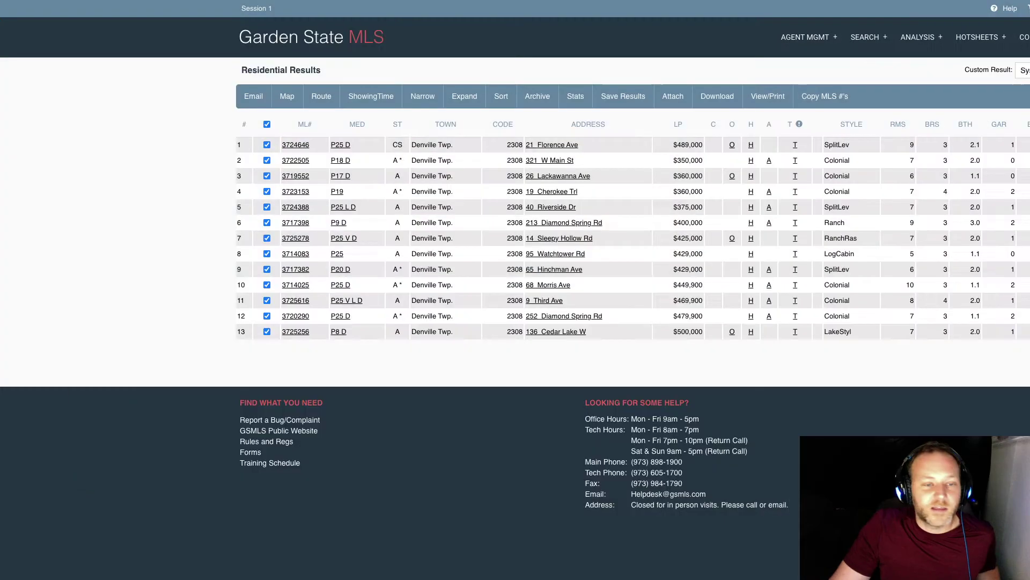
{"action": "left_click", "coordinate": [251, 102]}
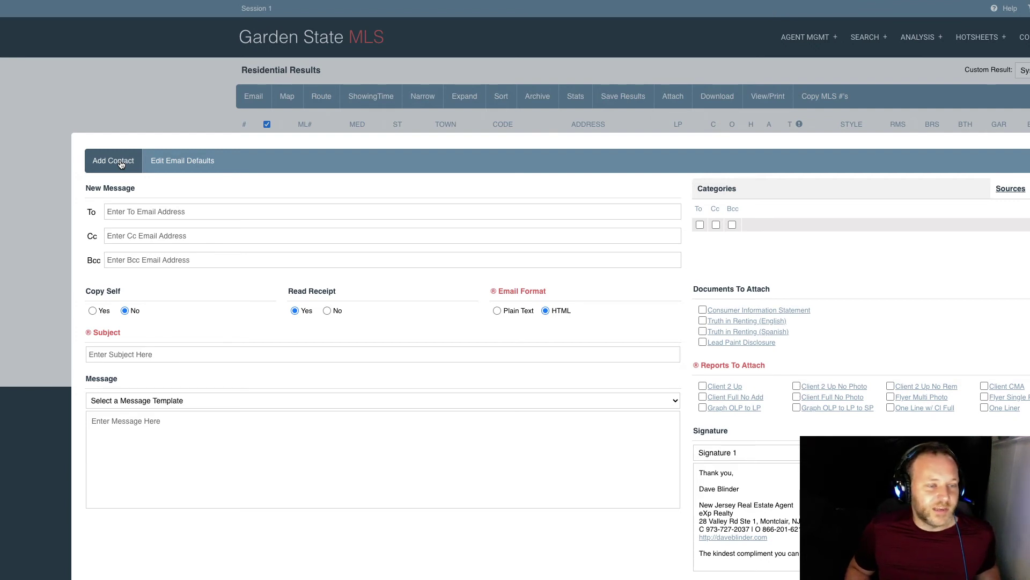
{"action": "left_click", "coordinate": [155, 205]}
{"action": "type", "text": "dave"}
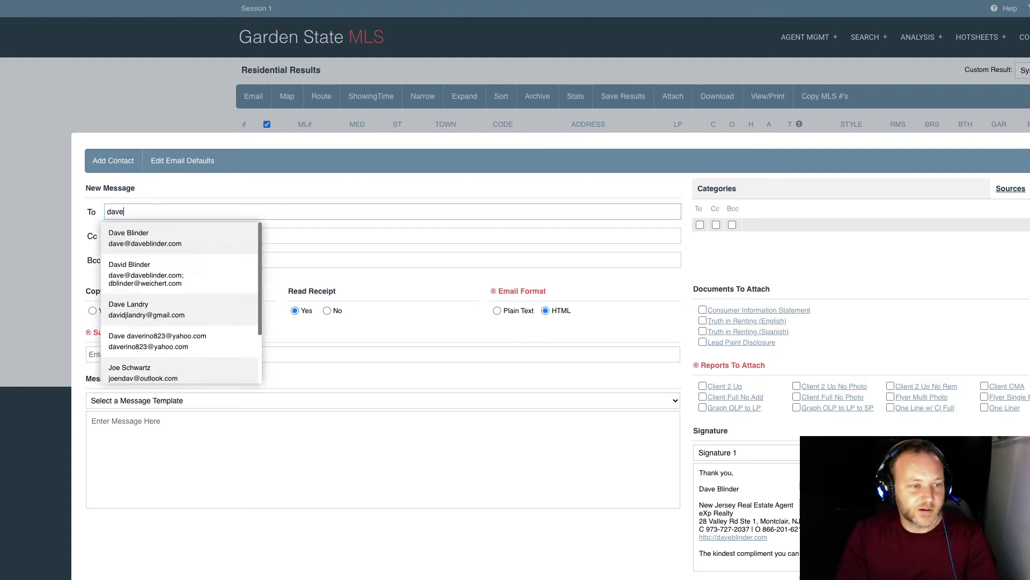
{"action": "left_click", "coordinate": [175, 235]}
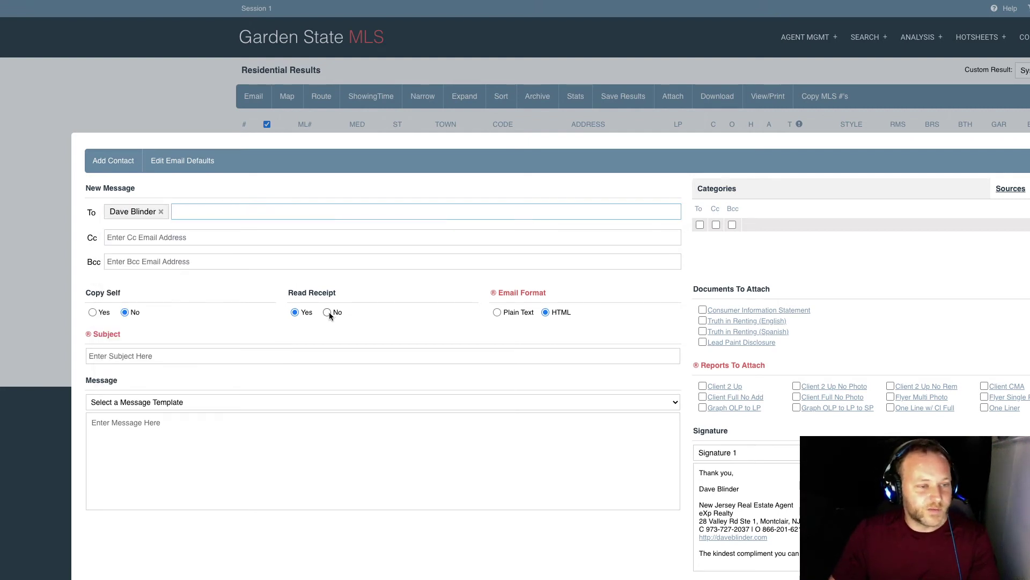
{"action": "left_click", "coordinate": [189, 349]}
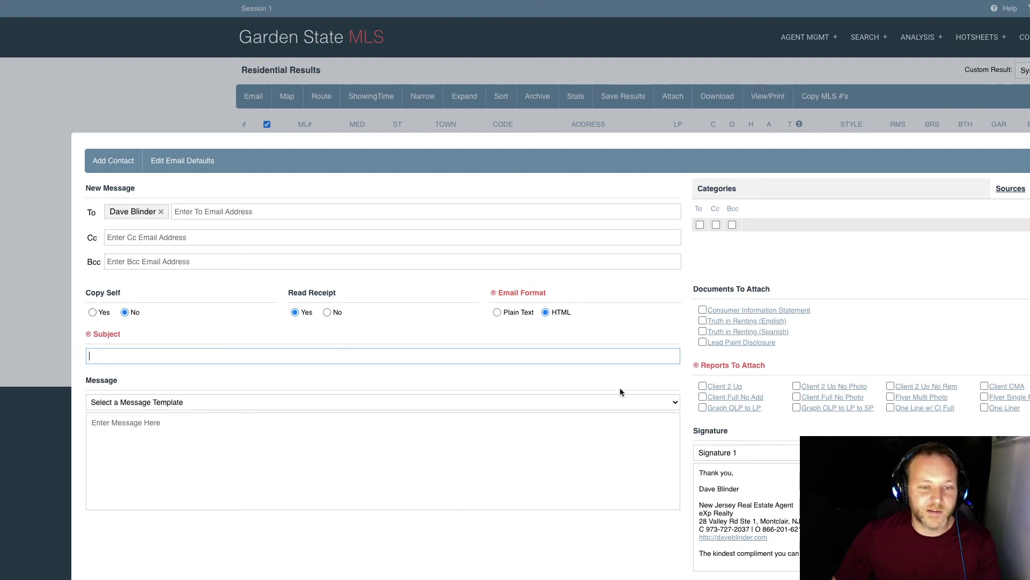
{"action": "key", "text": "Escape"}
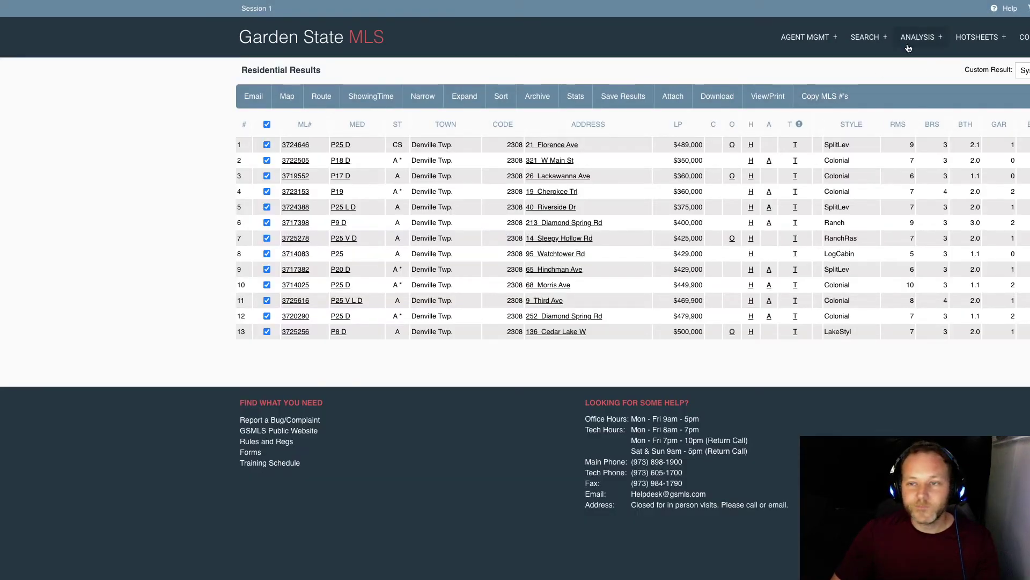
Return to Residential Advanced Search with the Morris County, Denville Twp. criteria, dismissing Save Search
{"action": "left_click", "coordinate": [868, 37]}
{"action": "mouse_move", "coordinate": [875, 56]}
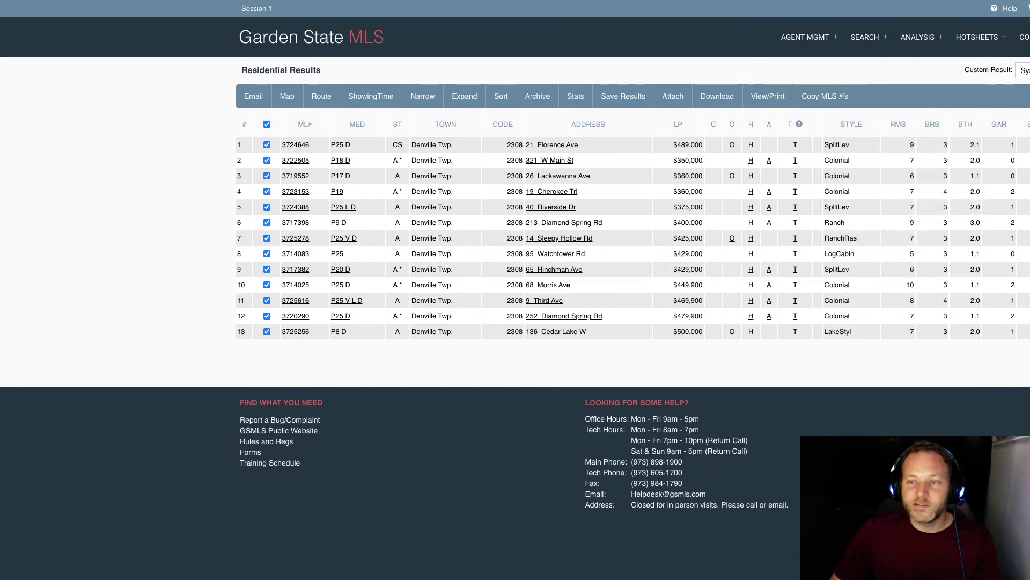
{"action": "key", "text": "alt+Left"}
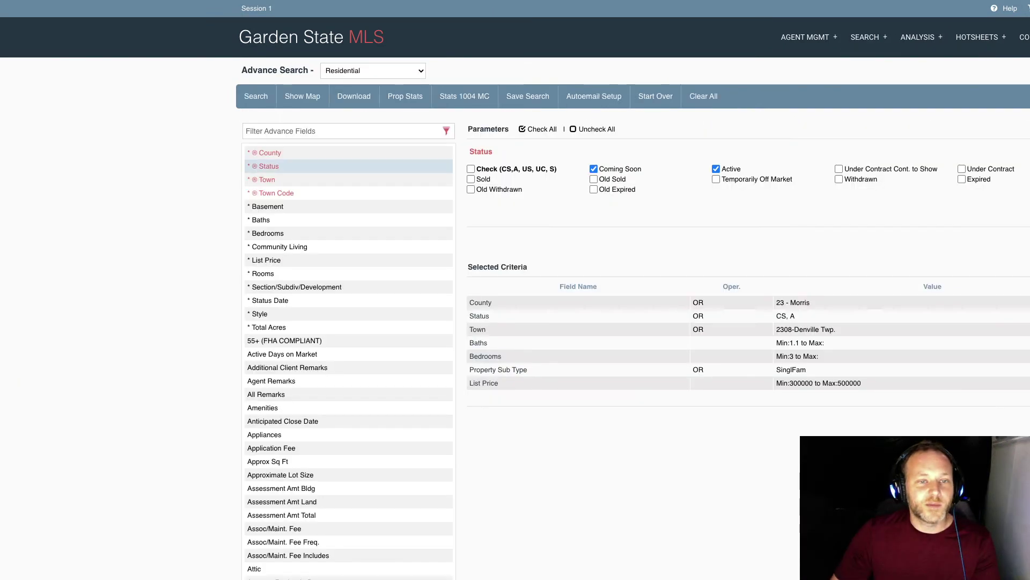
{"action": "left_click", "coordinate": [513, 100]}
{"action": "left_click", "coordinate": [219, 53]}
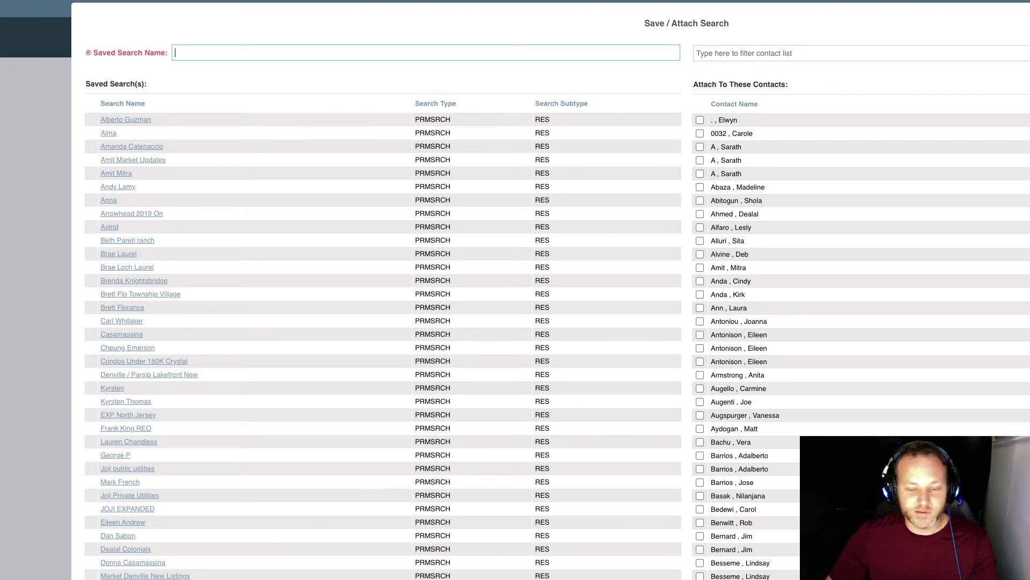
{"action": "key", "text": "Escape"}
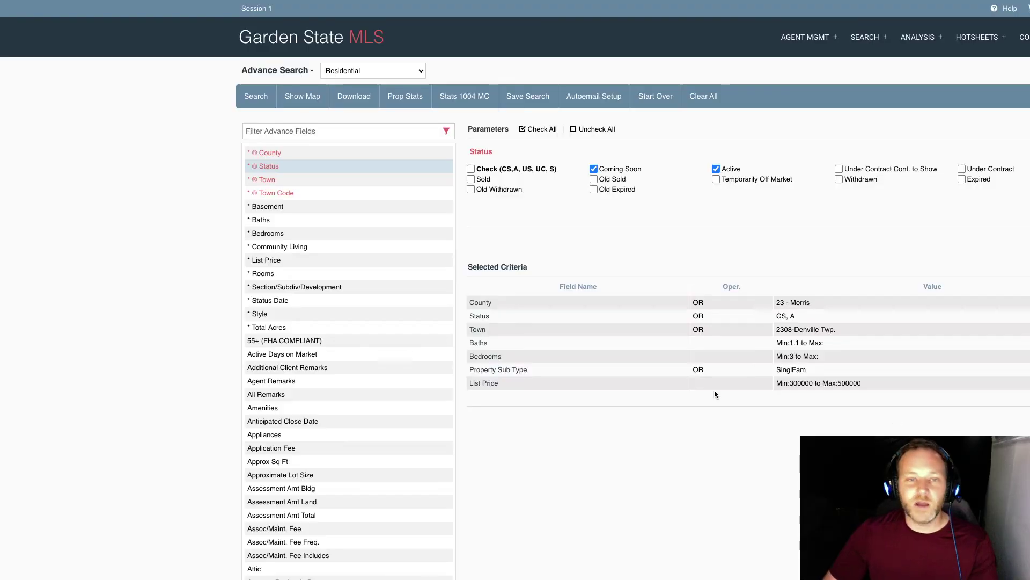
Set Status to Sold, Baths max 1.1, Bedrooms 3 to 3, and filter fields by 'clo'
{"action": "left_click", "coordinate": [874, 38]}
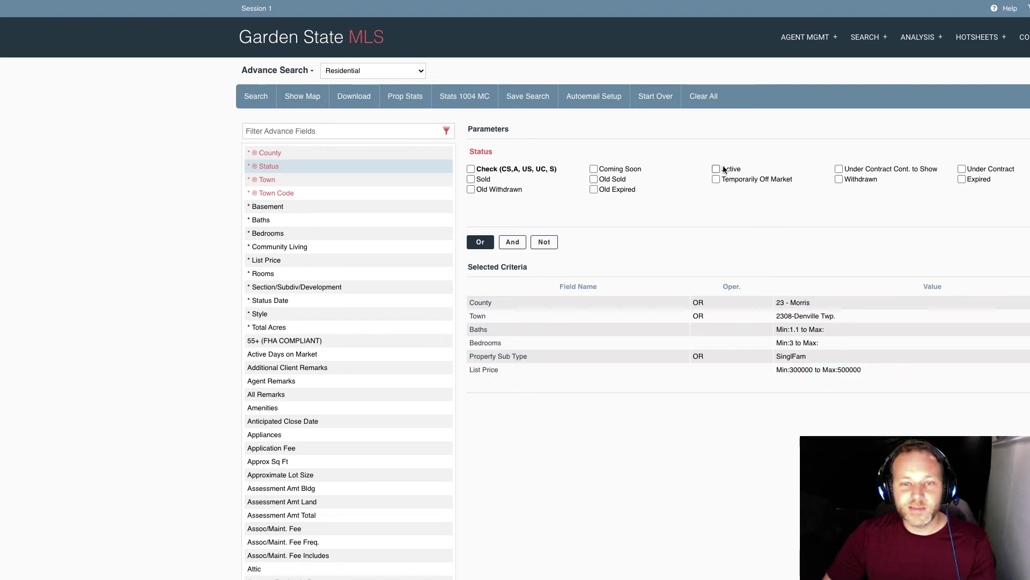
{"action": "left_click", "coordinate": [471, 179]}
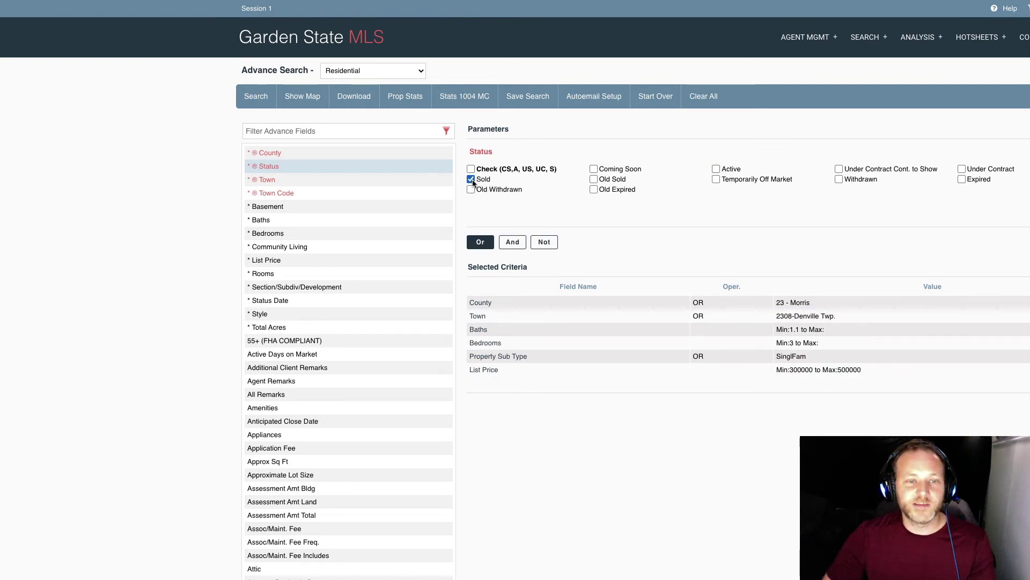
{"action": "left_click", "coordinate": [479, 330]}
{"action": "left_click", "coordinate": [575, 185]}
{"action": "type", "text": "1.1"}
{"action": "left_click", "coordinate": [478, 347]}
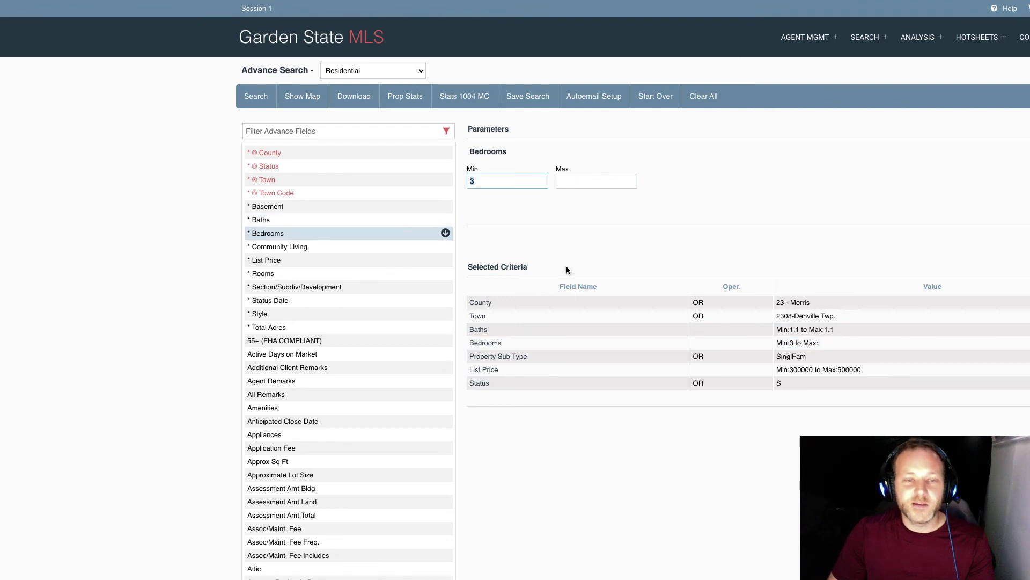
{"action": "left_click", "coordinate": [562, 182]}
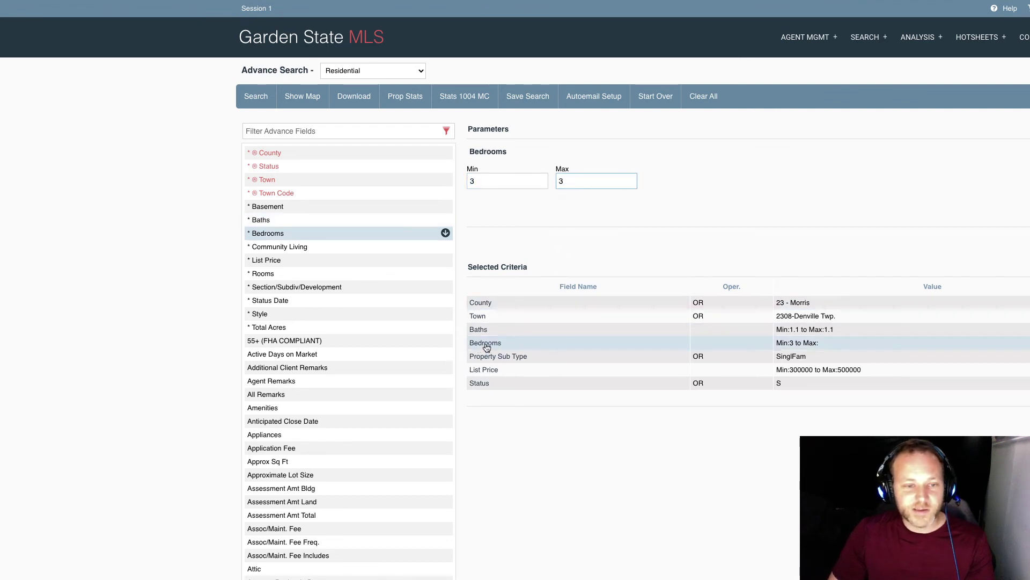
{"action": "key", "text": "shift+Tab"}
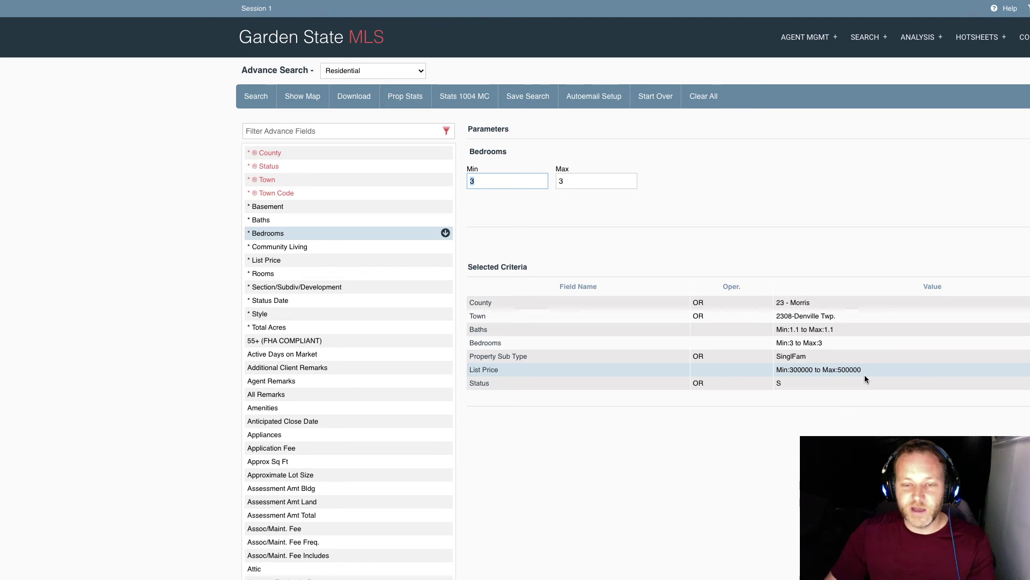
{"action": "left_click", "coordinate": [286, 133]}
{"action": "type", "text": "clo"}
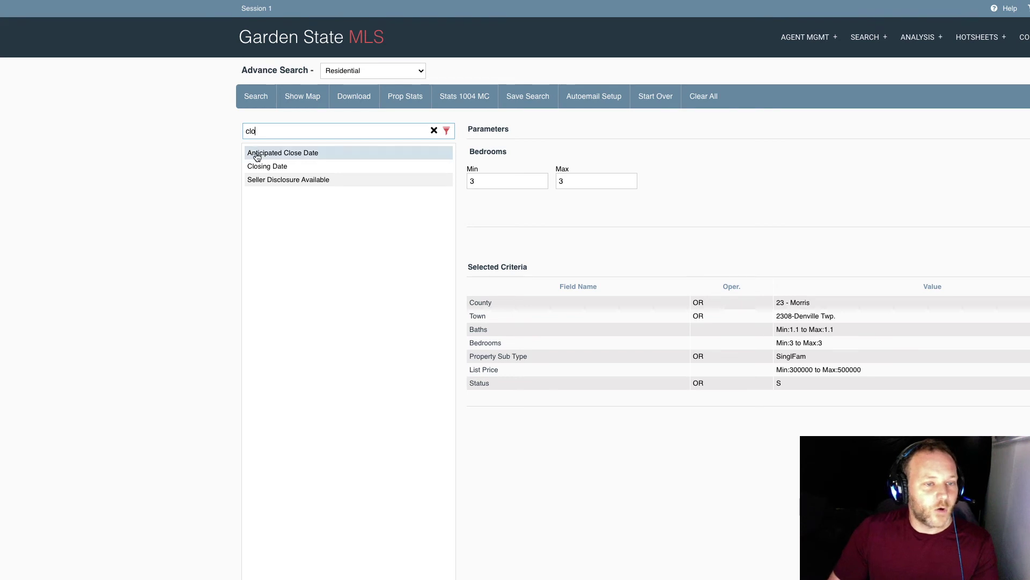
Add a Closing Date criterion with minimum 04/01/2021 and no maximum
{"action": "left_click", "coordinate": [273, 166]}
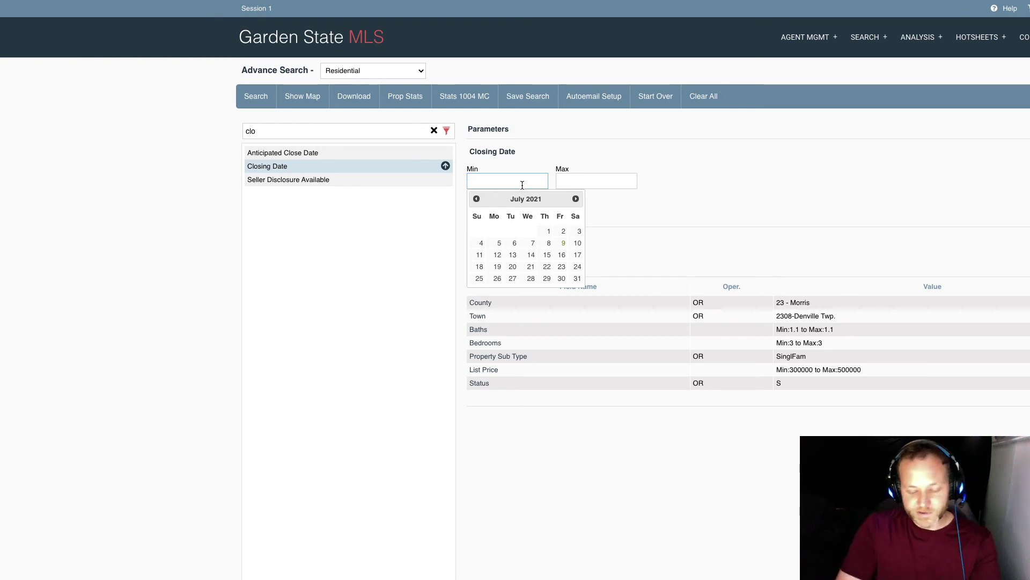
{"action": "type", "text": "04"}
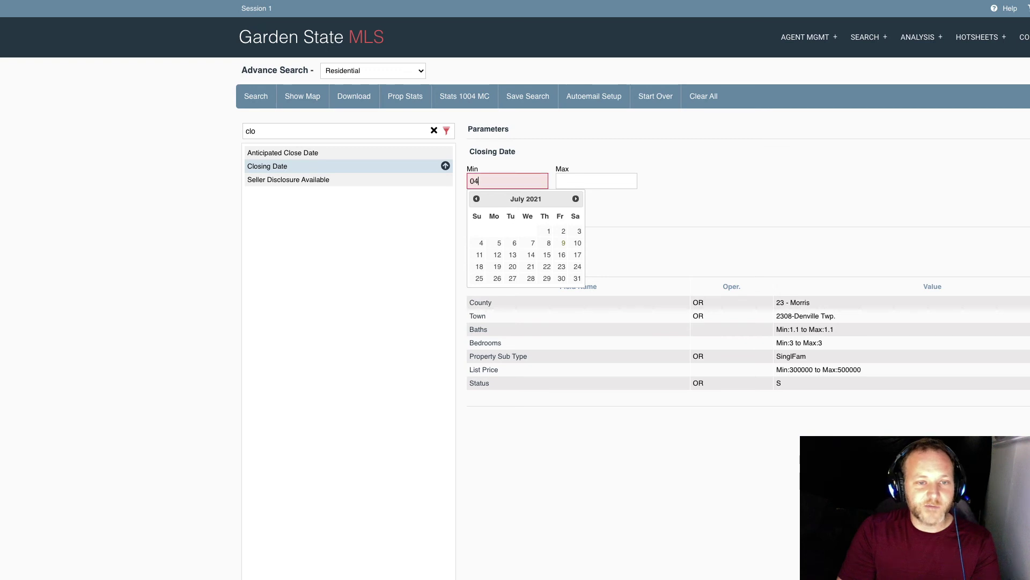
{"action": "type", "text": "/01/2021"}
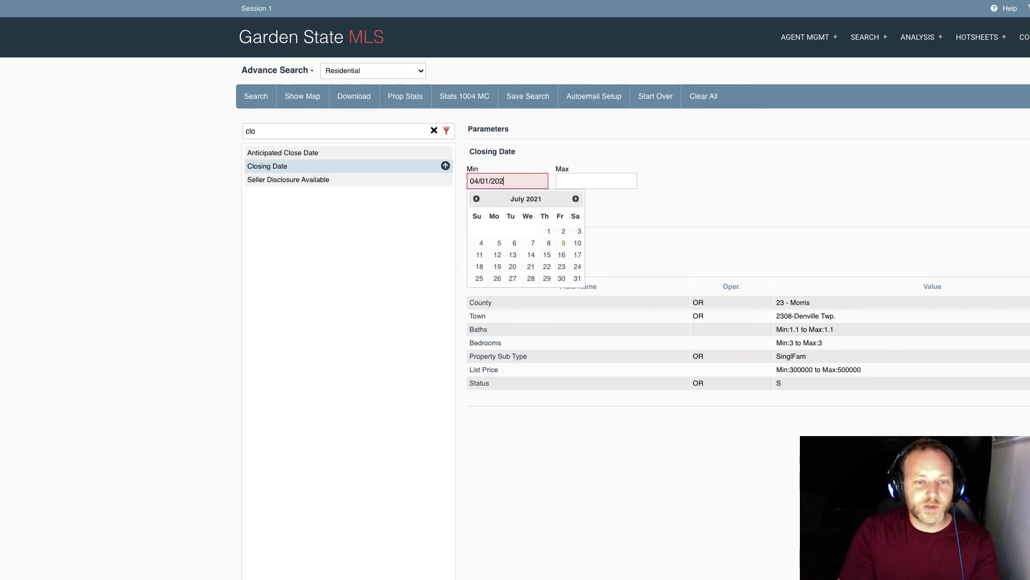
{"action": "left_click", "coordinate": [301, 180]}
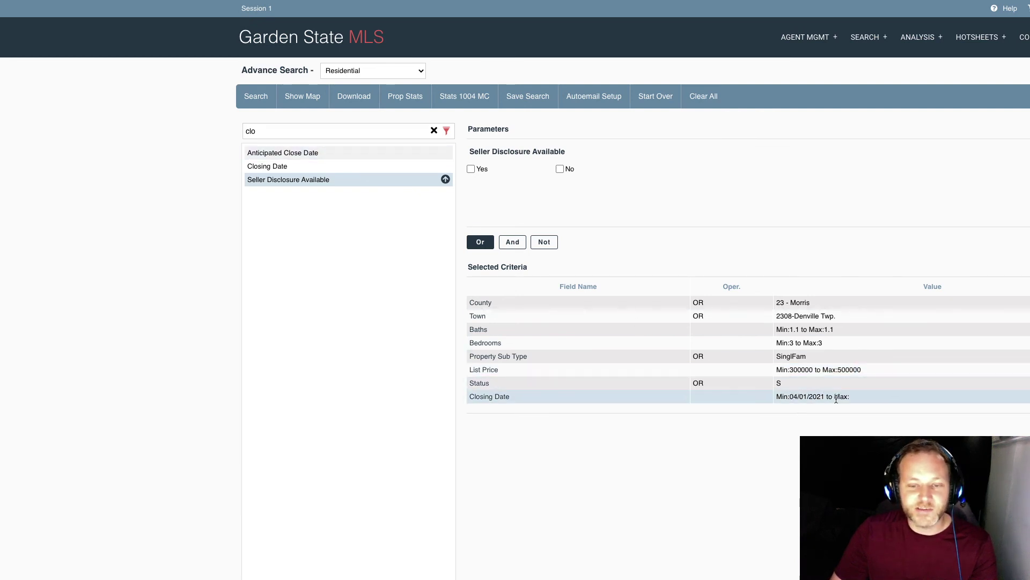
Run the sold search, view its three results, and select all three listings
{"action": "left_click", "coordinate": [256, 102]}
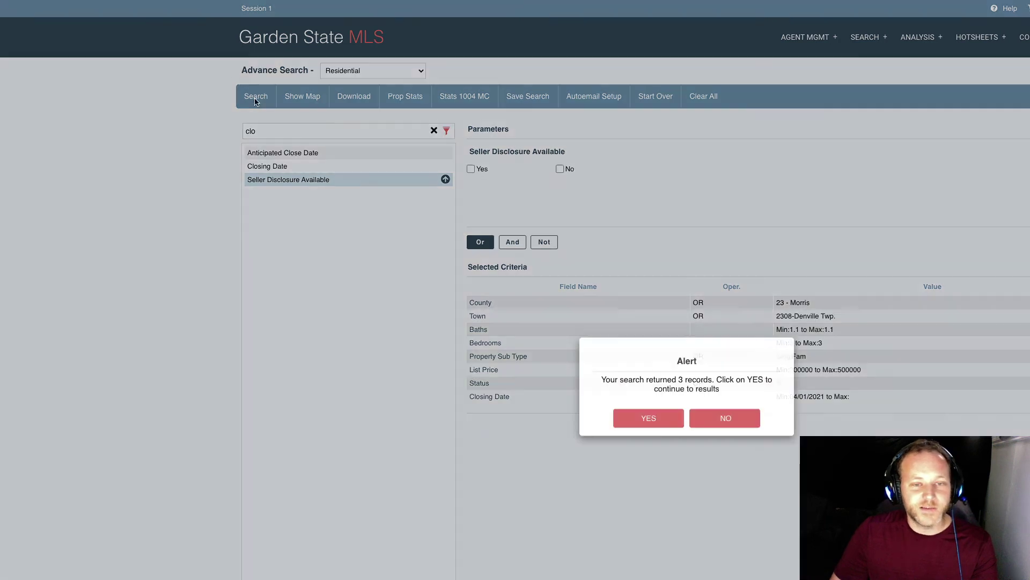
{"action": "left_click", "coordinate": [661, 419]}
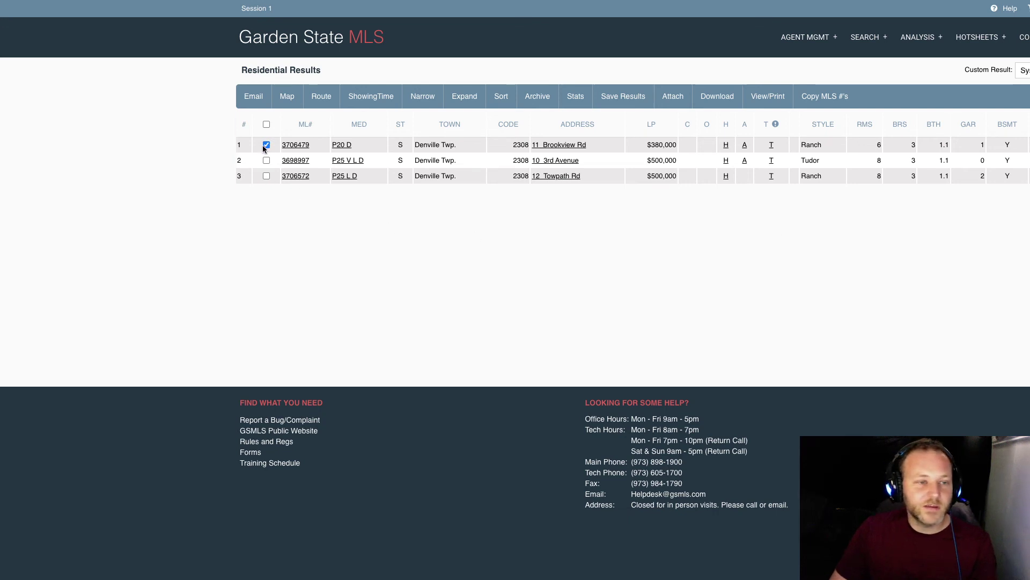
{"action": "left_click", "coordinate": [267, 125]}
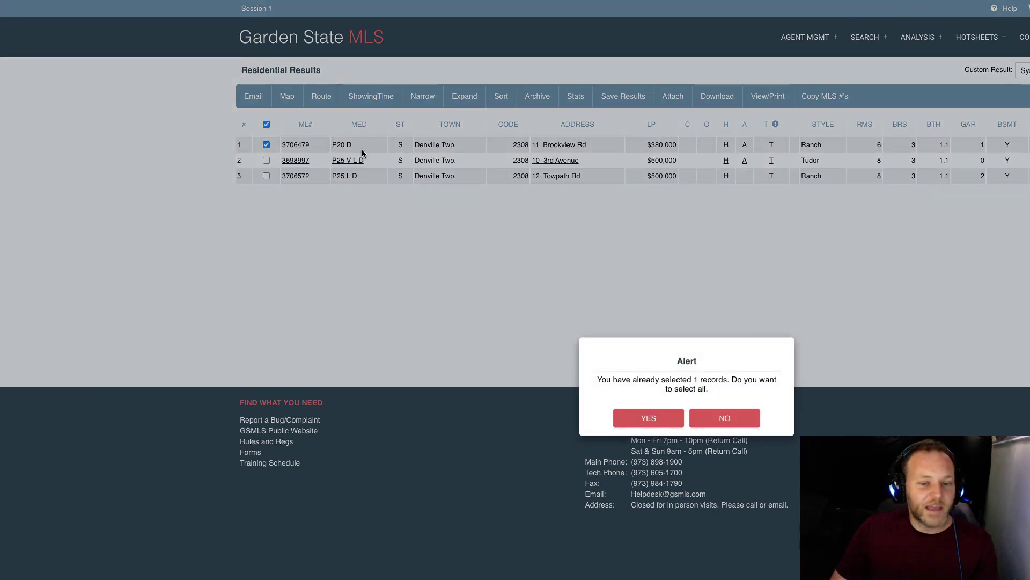
{"action": "left_click", "coordinate": [666, 425]}
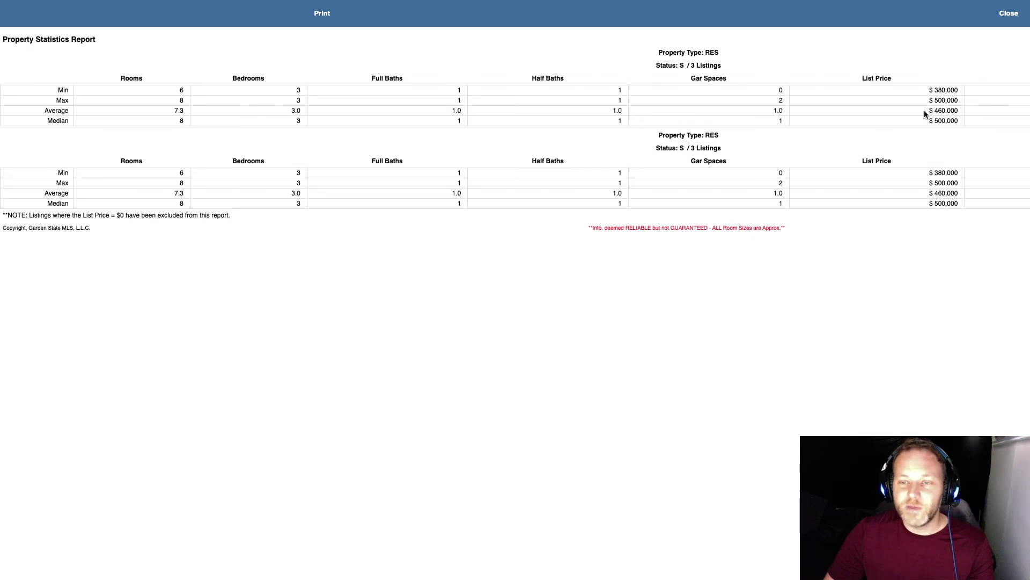
{"action": "left_click_drag", "start_coordinate": [928, 110], "coordinate": [957, 109]}
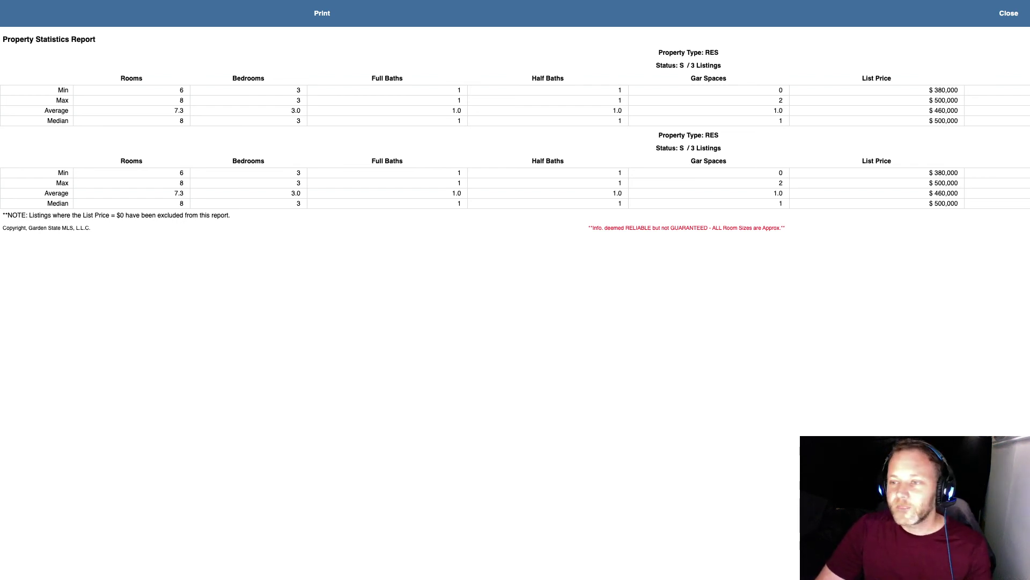
Close the statistics report, go back to Advanced Search, and open the AGENT MGMT menu
{"action": "left_click", "coordinate": [1009, 13]}
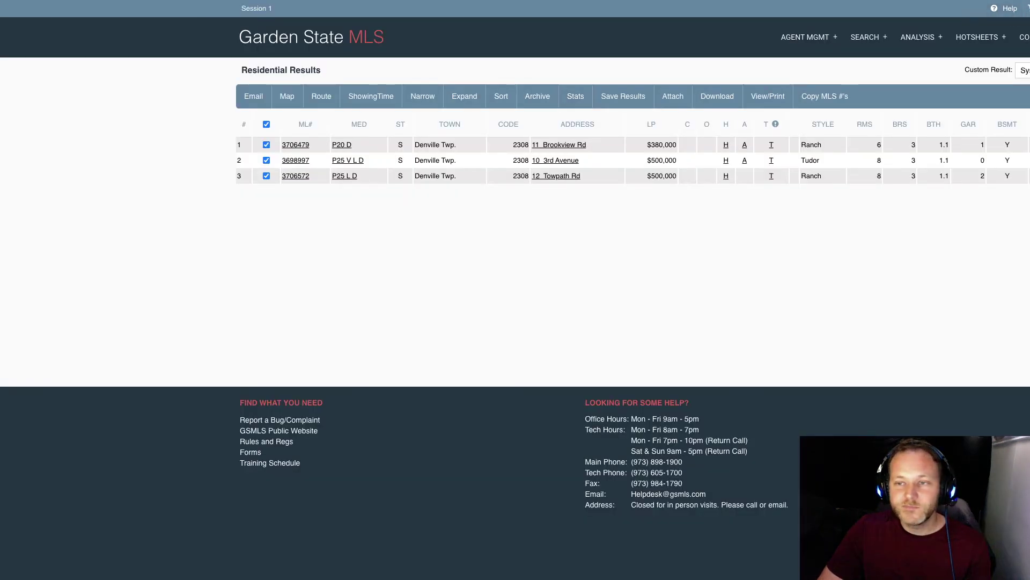
{"action": "key", "text": "alt+Left"}
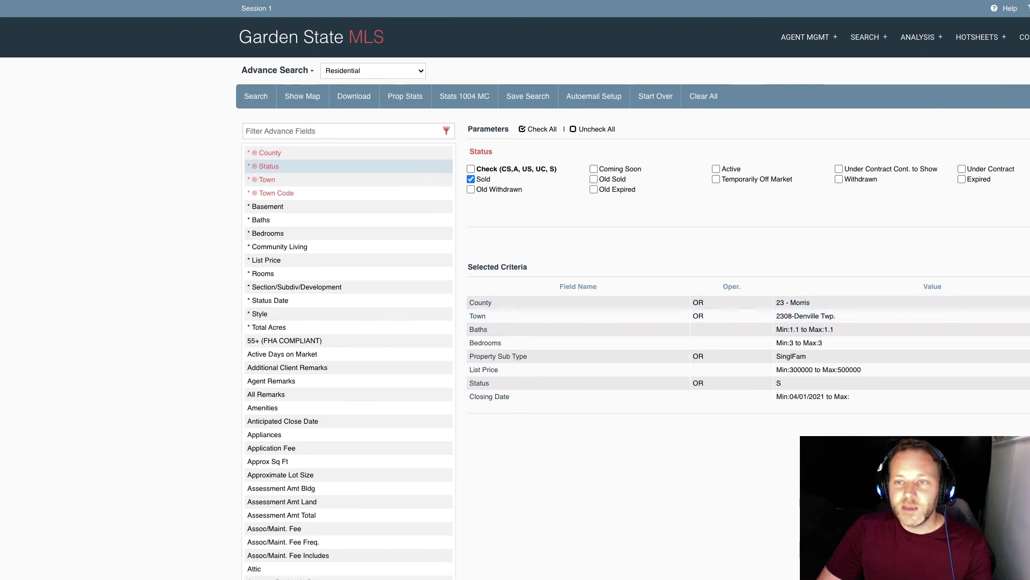
{"action": "left_click", "coordinate": [814, 41]}
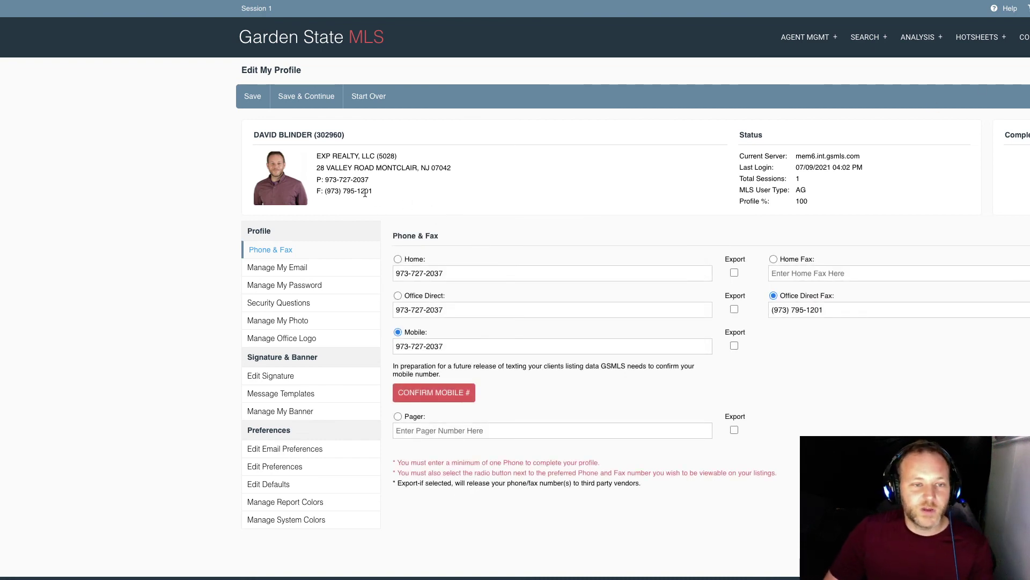
Try leaving the Phone & Fax details, dismissing the fax format warning twice
{"action": "left_click_drag", "start_coordinate": [315, 155], "coordinate": [452, 196]}
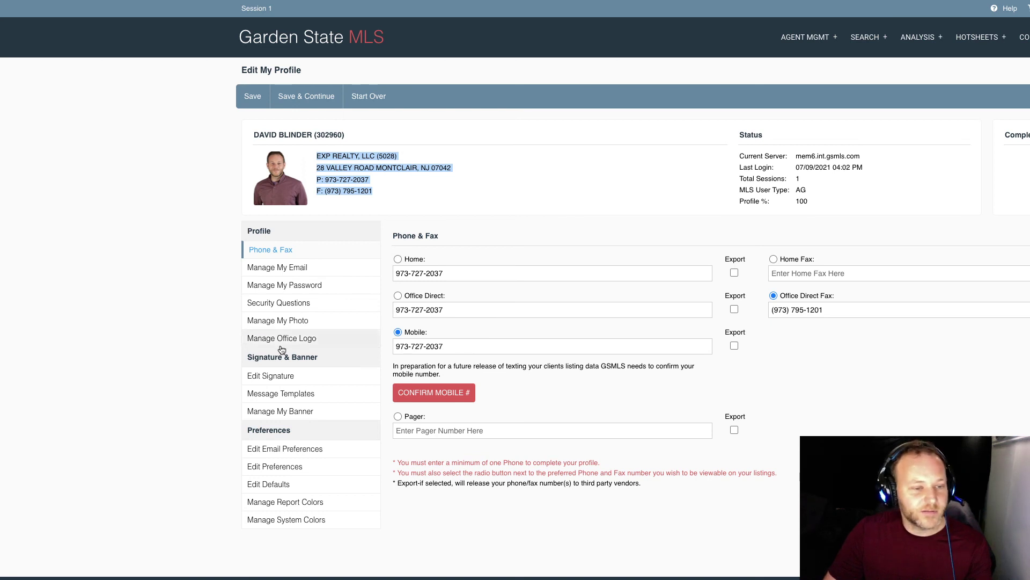
{"action": "left_click", "coordinate": [257, 375]}
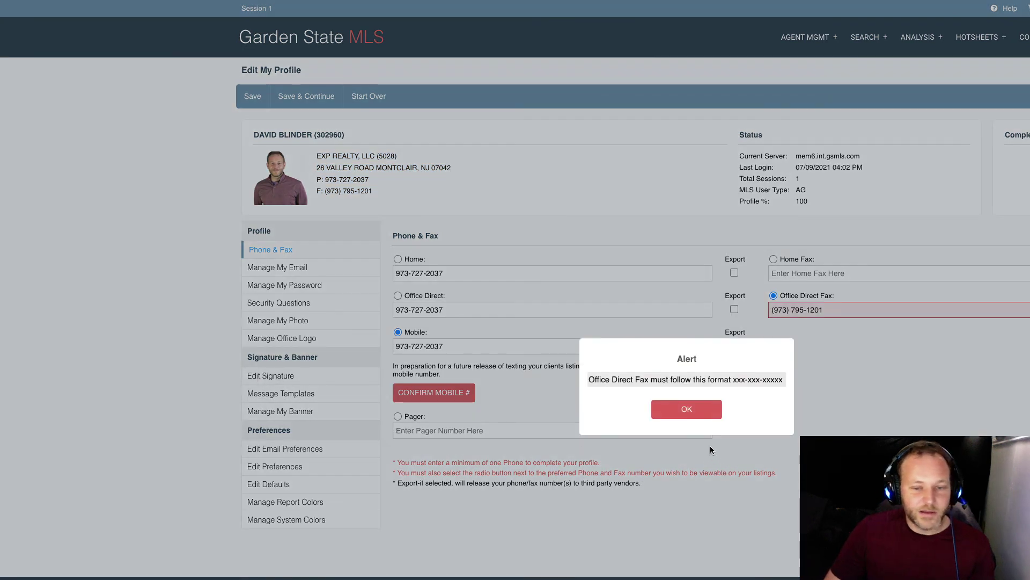
{"action": "left_click", "coordinate": [686, 411]}
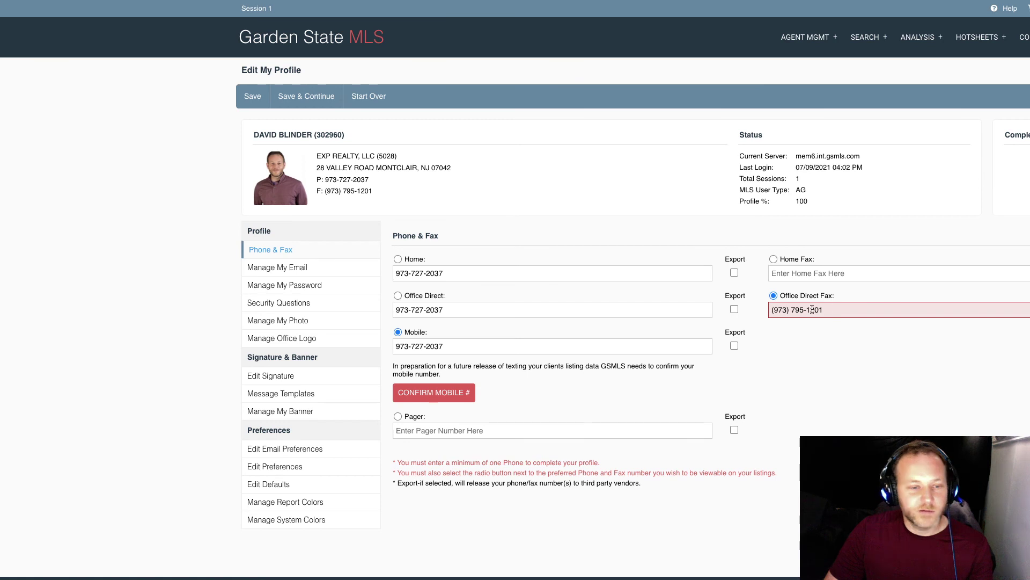
{"action": "left_click", "coordinate": [265, 378]}
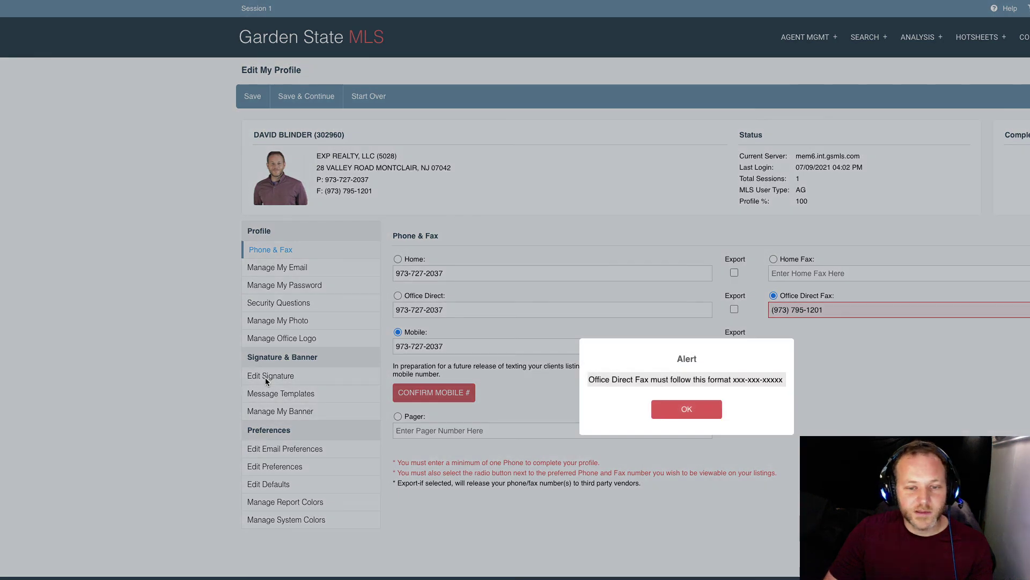
{"action": "left_click", "coordinate": [686, 410]}
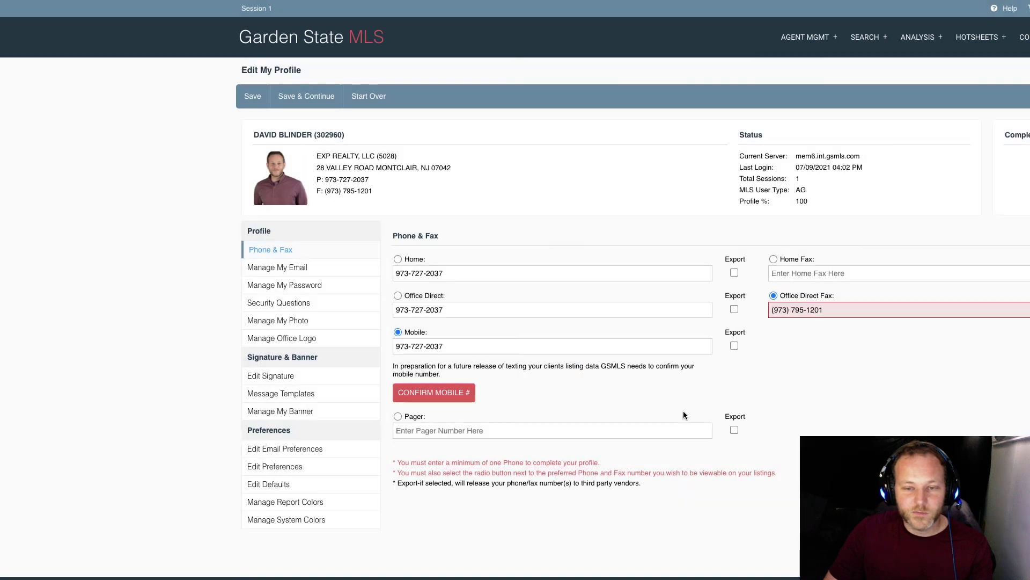
Edit the Office Direct Fax digits, then open Manage Office Logo without saving
{"action": "left_click", "coordinate": [837, 310]}
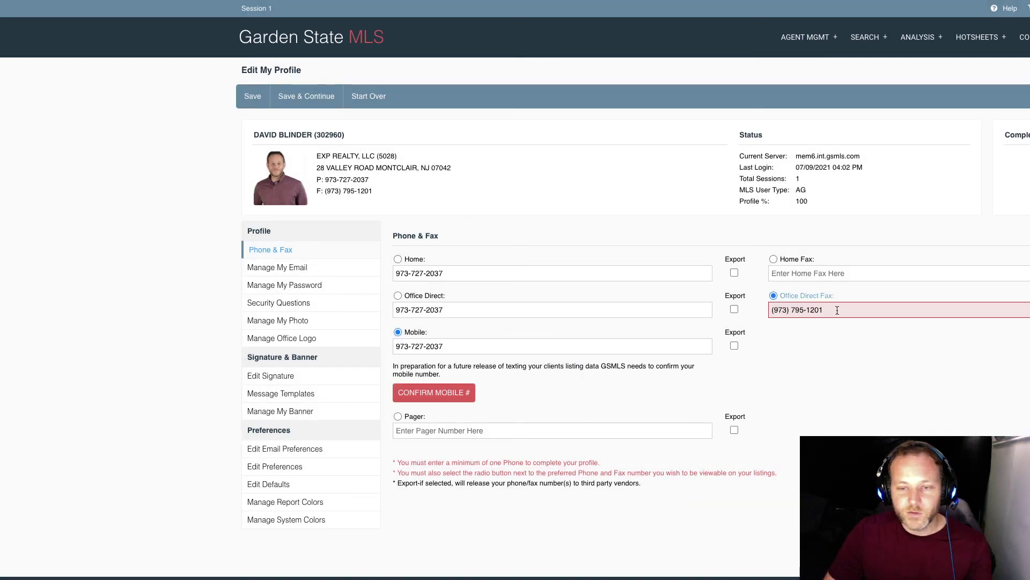
{"action": "left_click", "coordinate": [772, 310]}
{"action": "type", "text": "197-"}
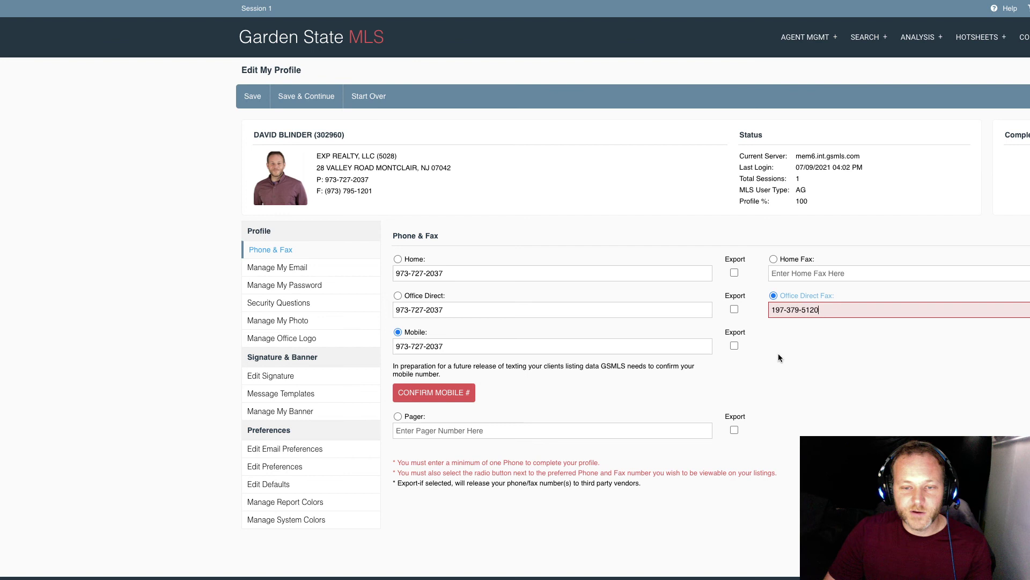
{"action": "left_click", "coordinate": [784, 310]}
{"action": "type", "text": "237-"}
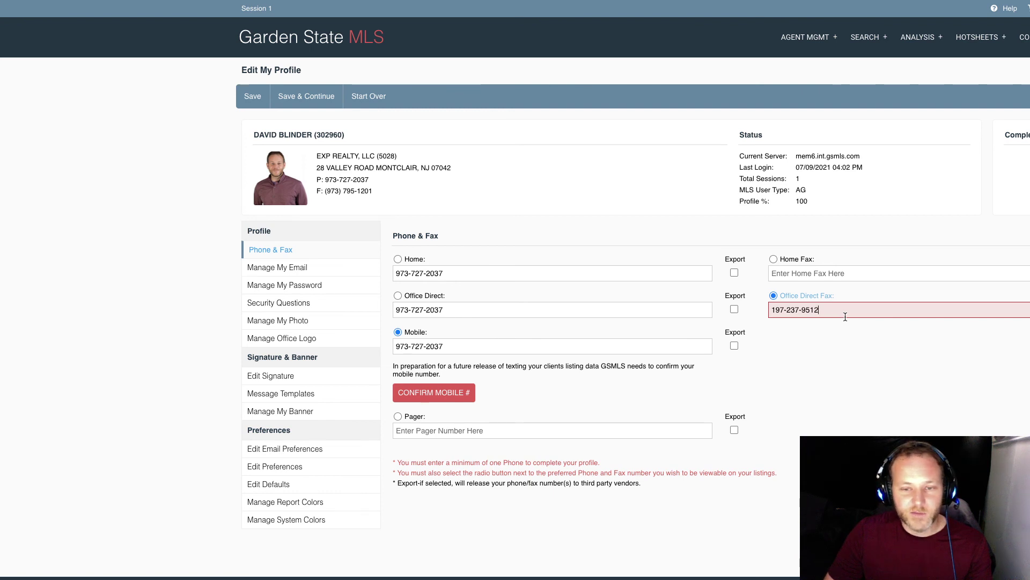
{"action": "left_click", "coordinate": [268, 339]}
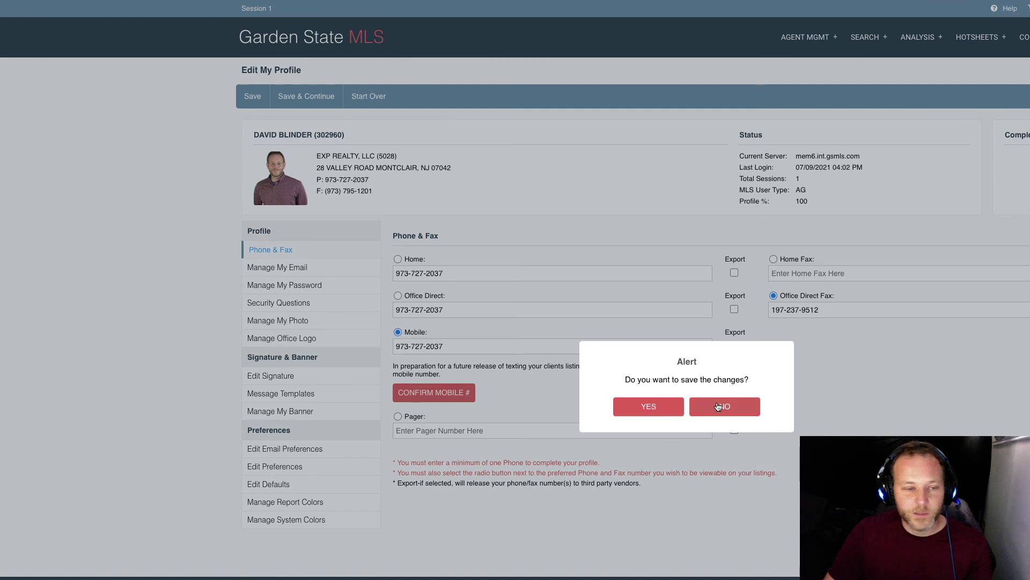
{"action": "left_click", "coordinate": [725, 411]}
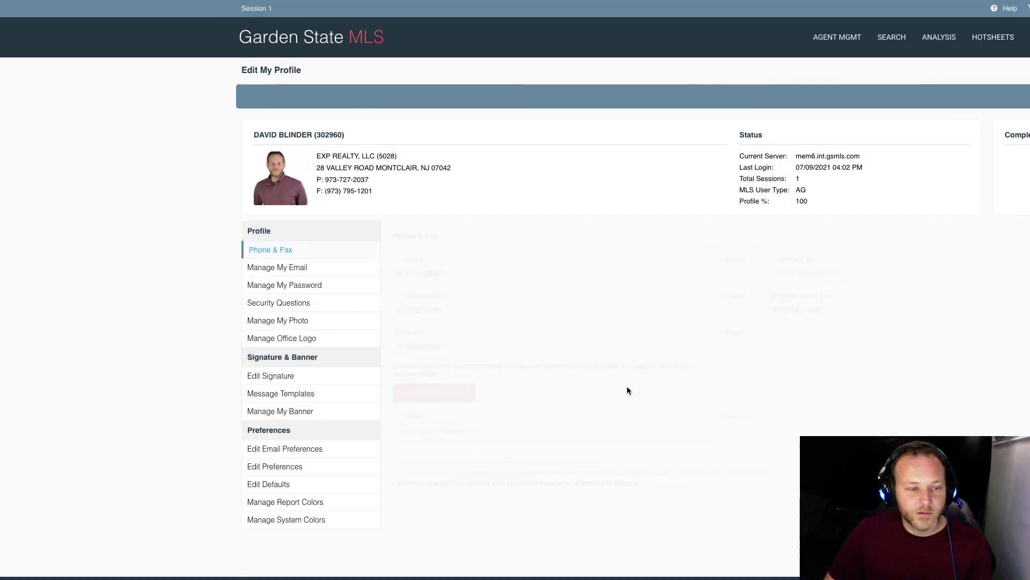
Open Edit Signature and bring up Signature 1's sign-off text in the editor
{"action": "left_click", "coordinate": [265, 381]}
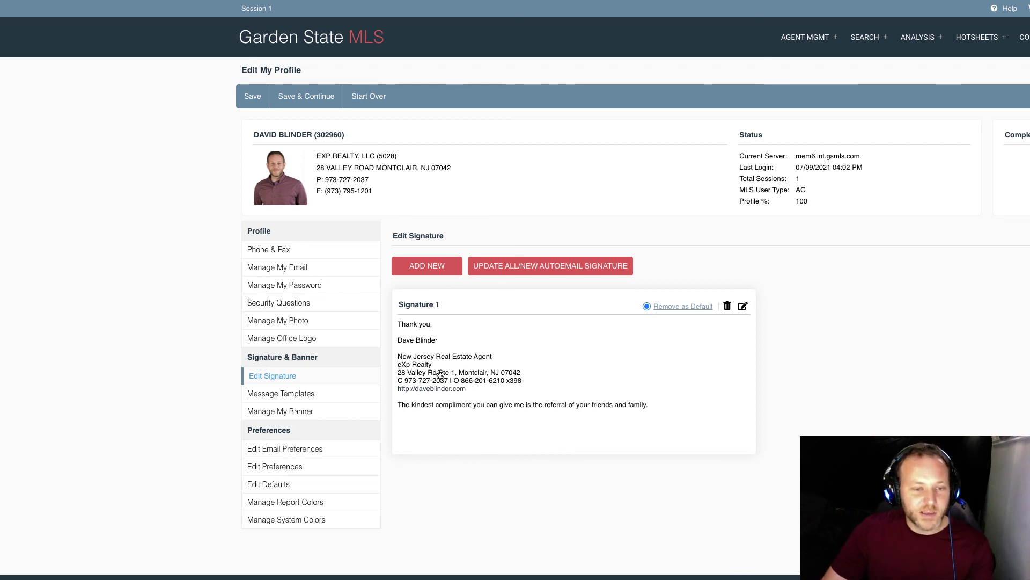
{"action": "left_click_drag", "start_coordinate": [433, 366], "coordinate": [396, 369]}
{"action": "left_click", "coordinate": [401, 382]}
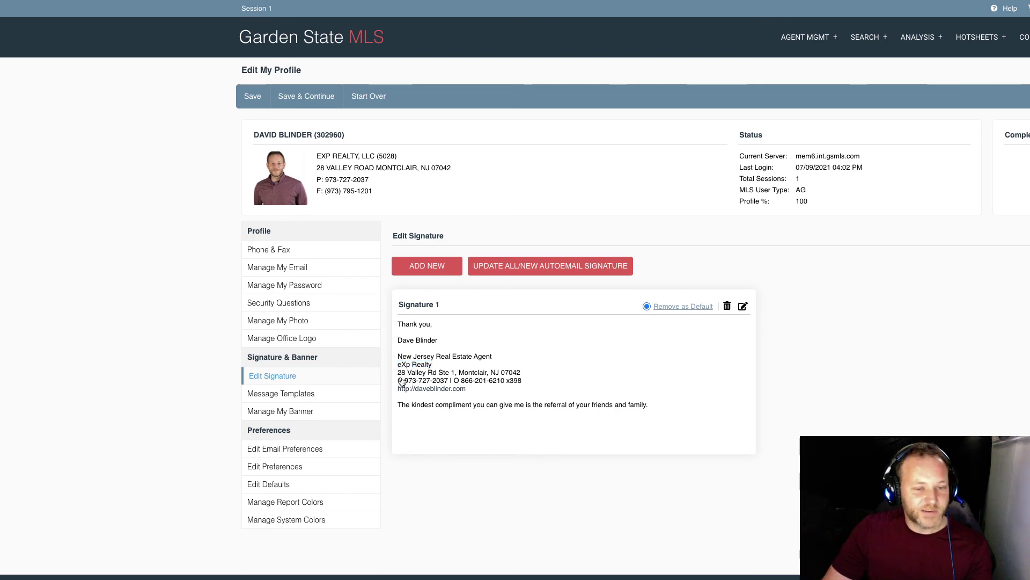
{"action": "mouse_move", "coordinate": [402, 382]}
{"action": "left_mouse_down"}
{"action": "mouse_move", "coordinate": [520, 373]}
{"action": "mouse_move", "coordinate": [505, 329]}
{"action": "left_mouse_up"}
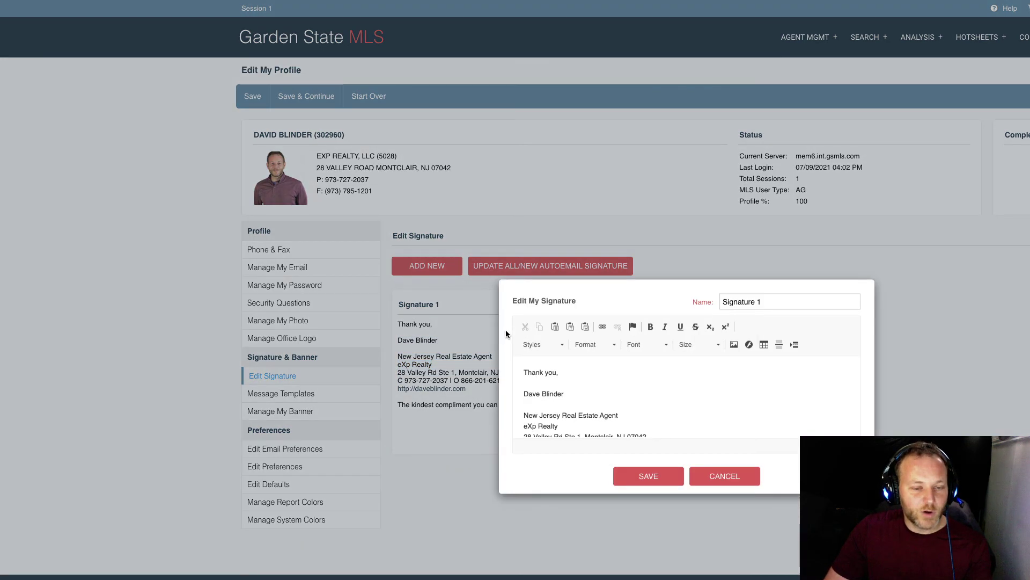
{"action": "left_click", "coordinate": [714, 476]}
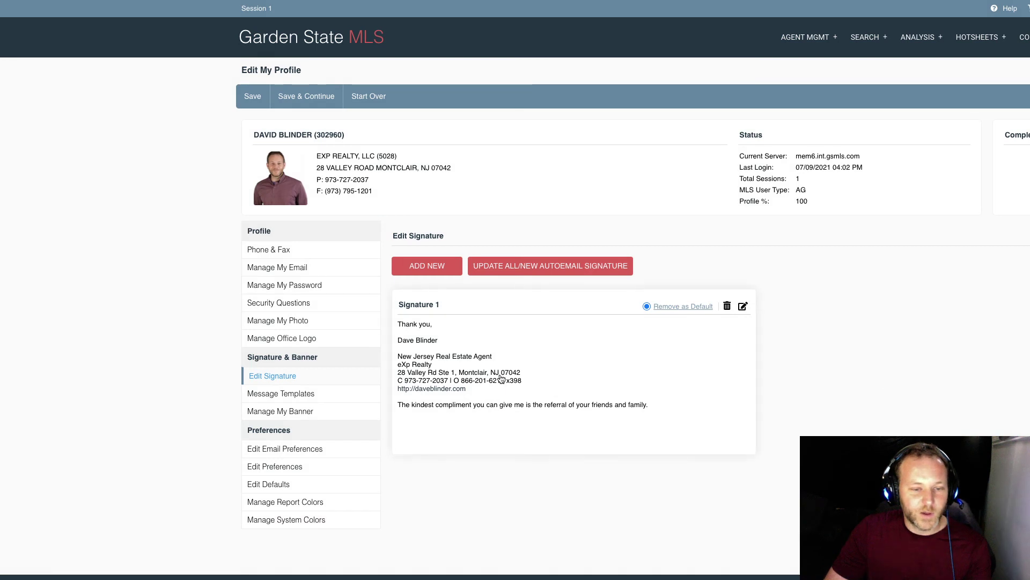